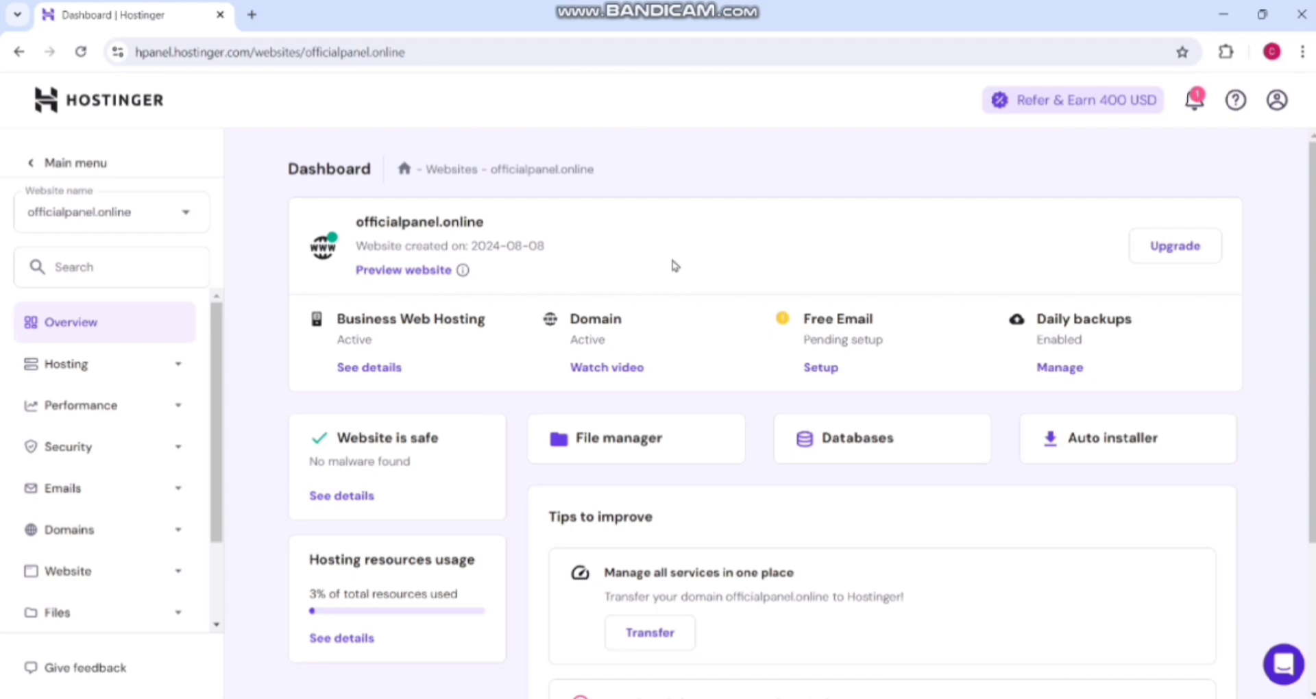
Step: Upload the rentalpanelscriptnewmodel zip from the Desktop to the site's files in File Manager
left_click(613, 441)
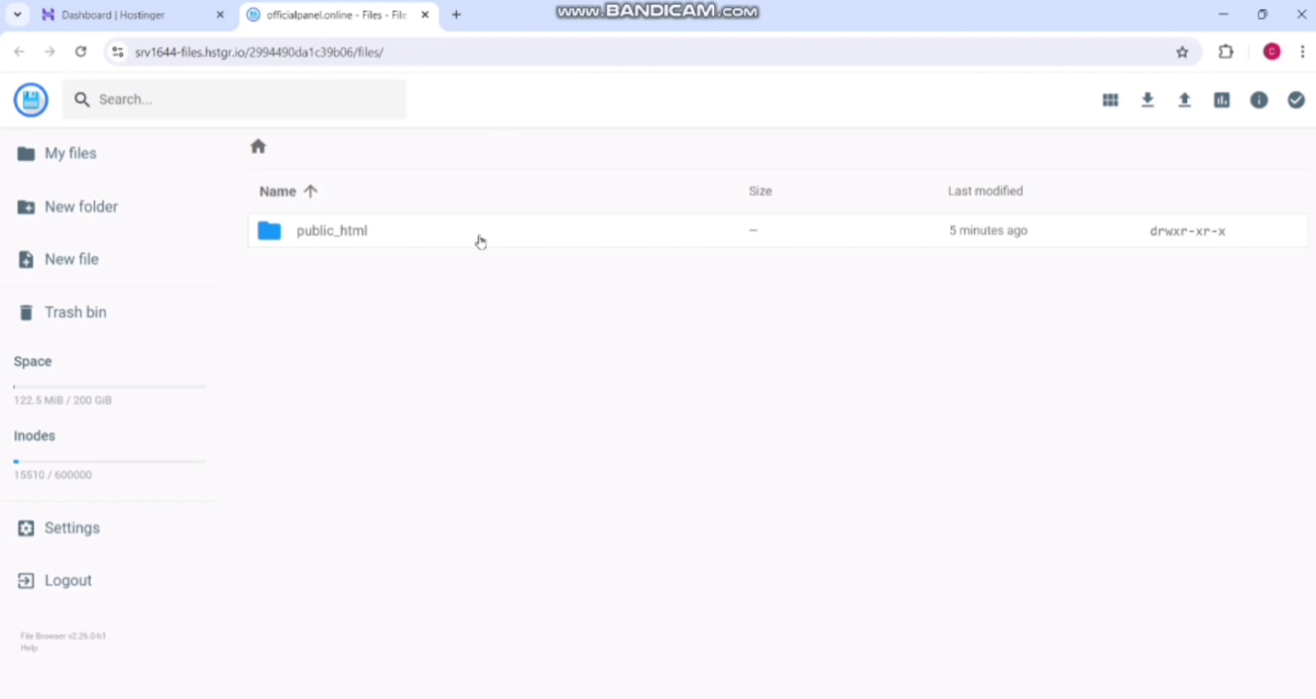
left_click(1184, 102)
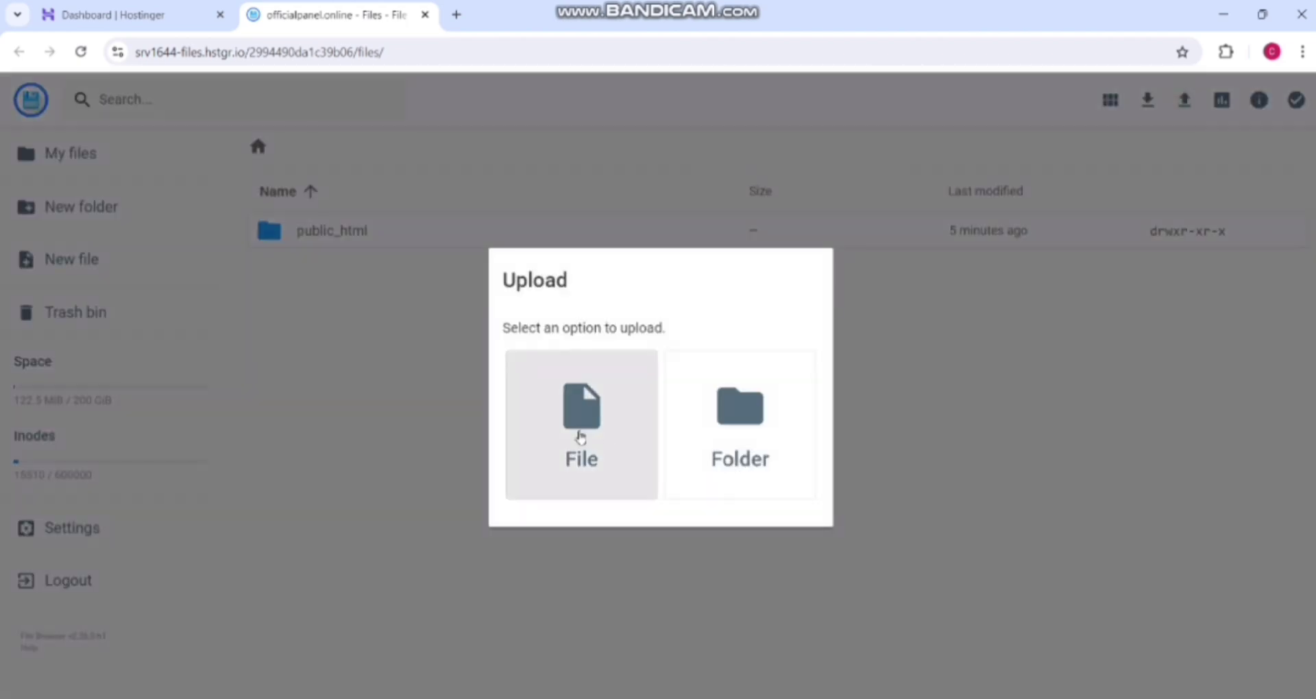
left_click(597, 421)
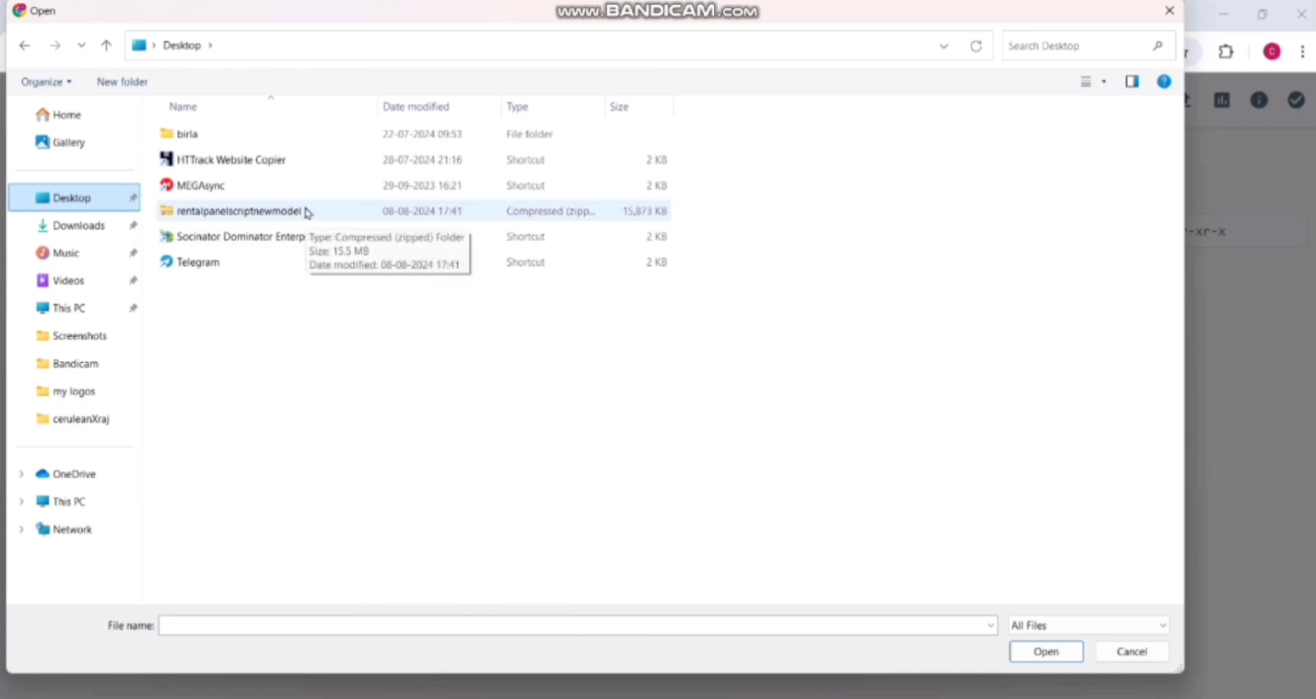
left_click(306, 214)
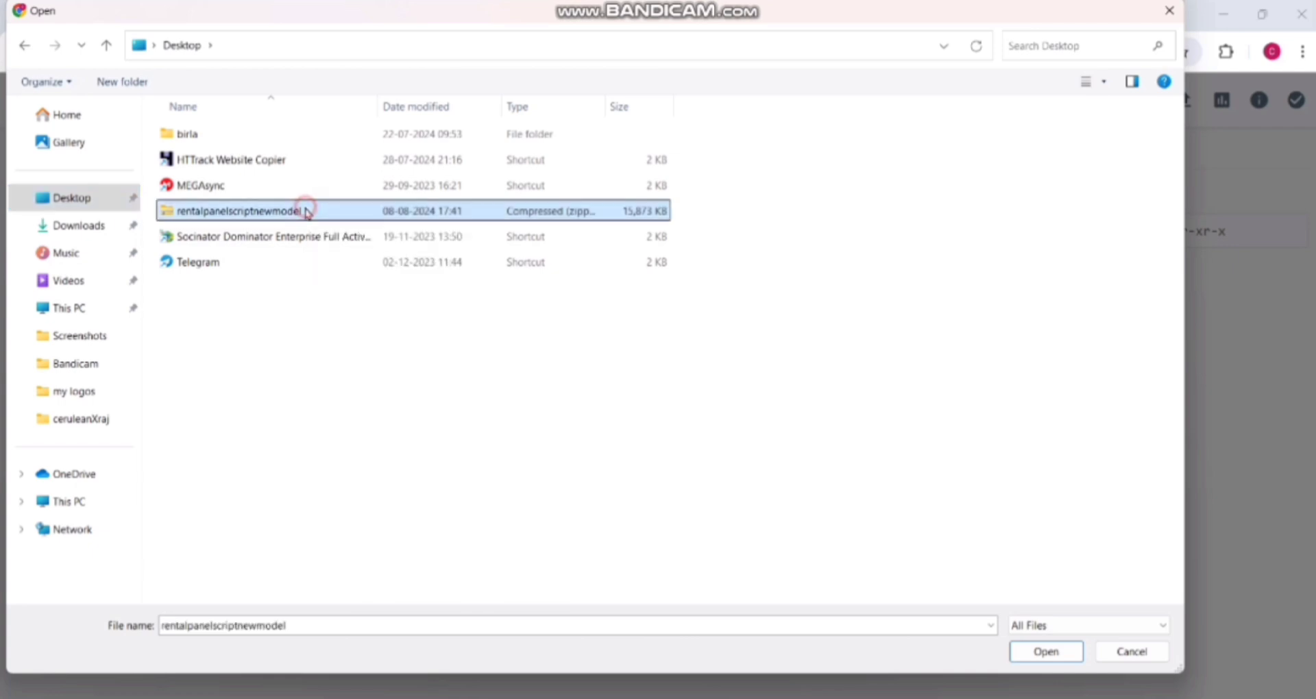
left_click(1050, 656)
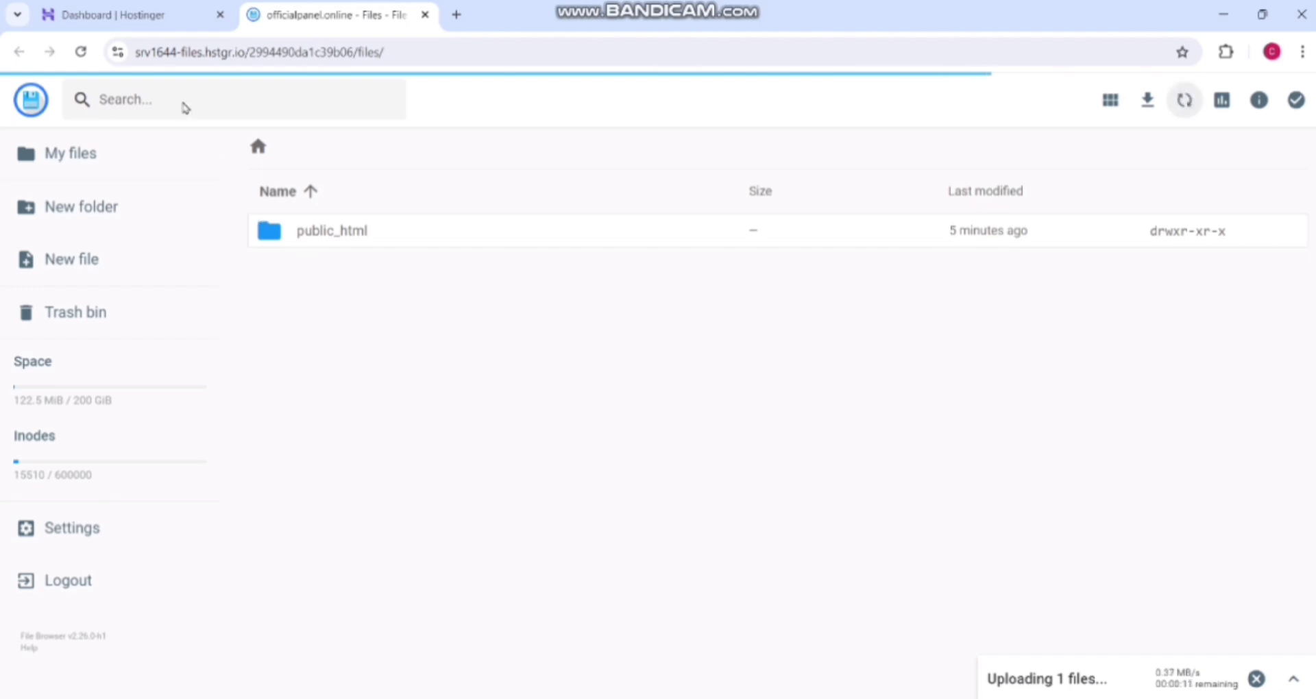
left_click(137, 17)
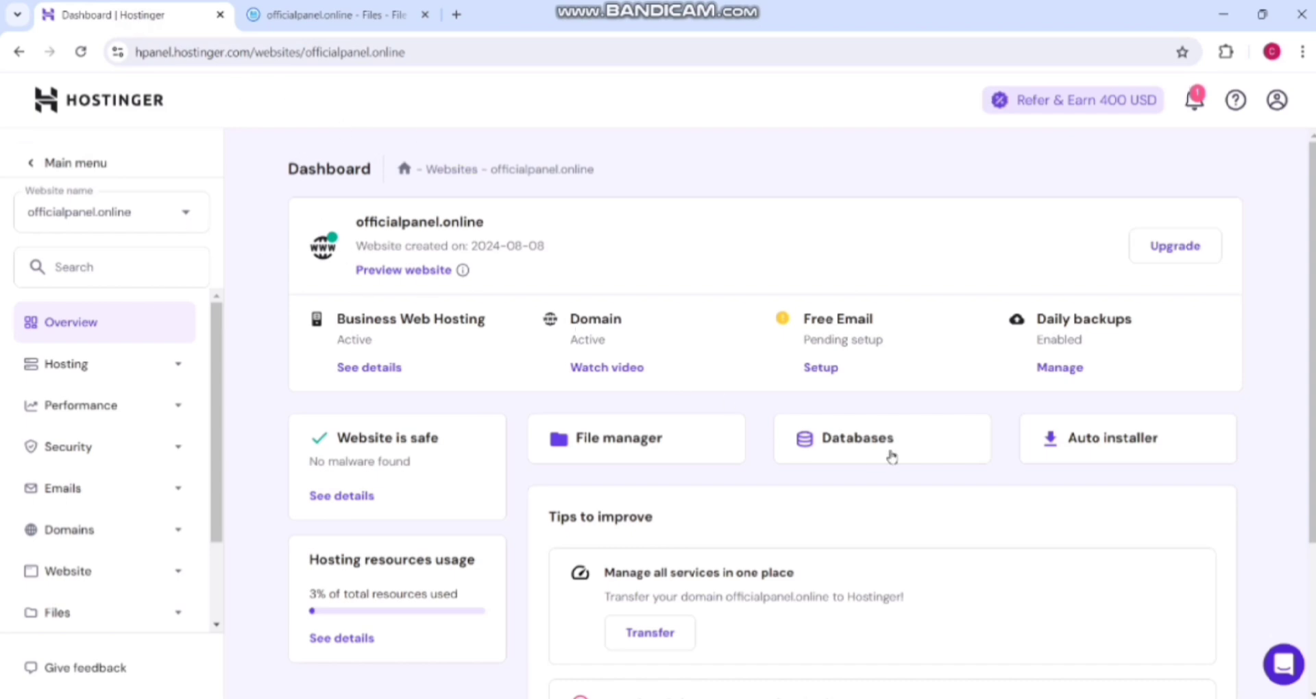
left_click(831, 448)
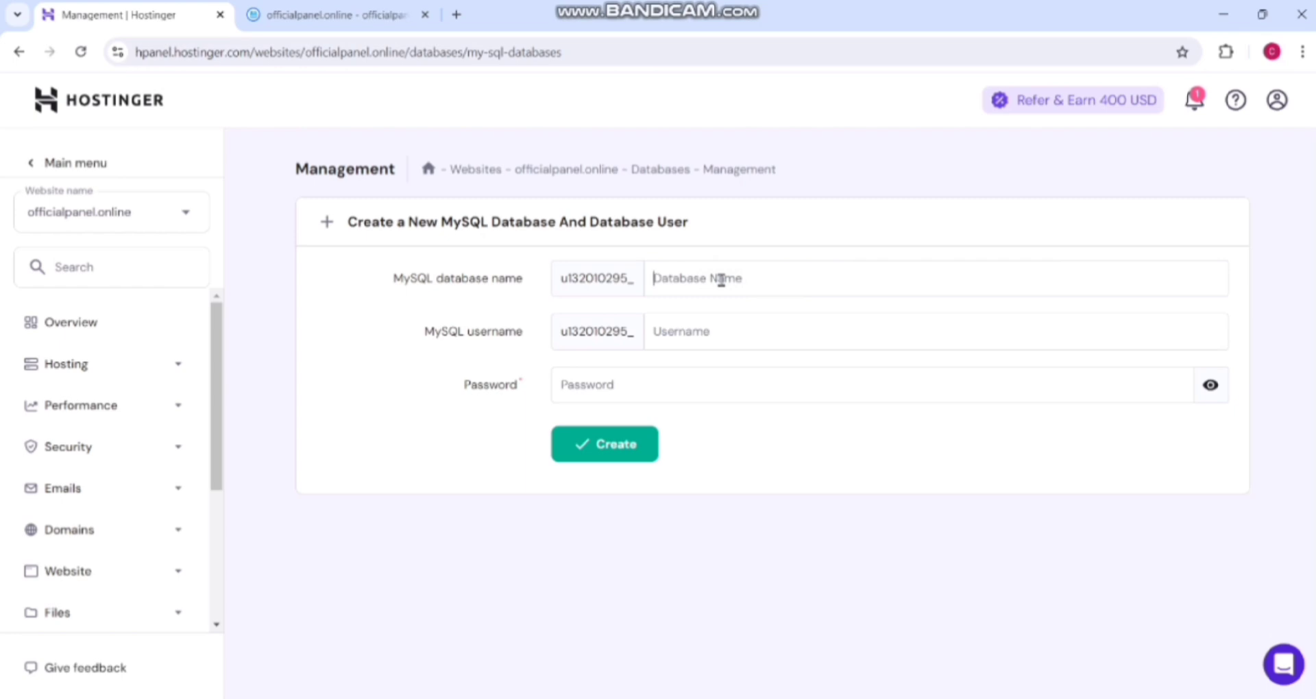
type("official")
key("ctrl+a")
key("ctrl+c")
left_click(736, 332)
key("ctrl+v")
left_click(671, 387)
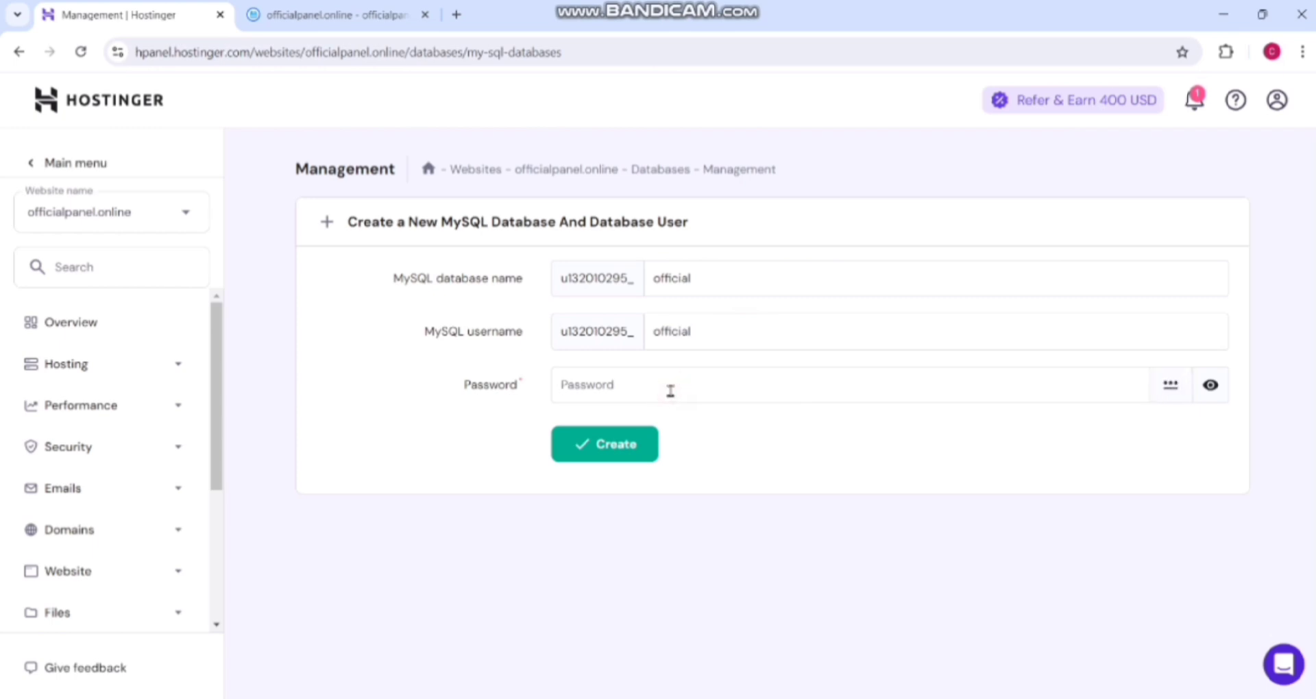
key("ctrl+v")
left_click(1211, 386)
left_click(606, 450)
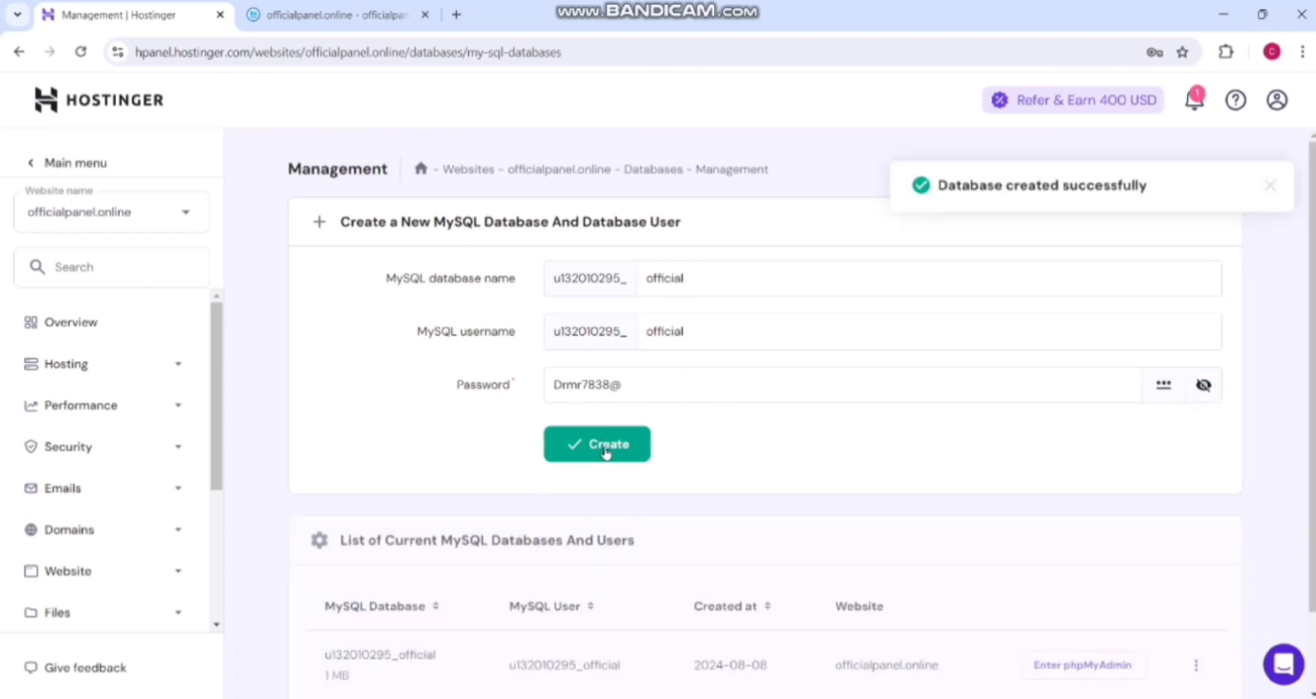
scroll(480, 493, "down", 2)
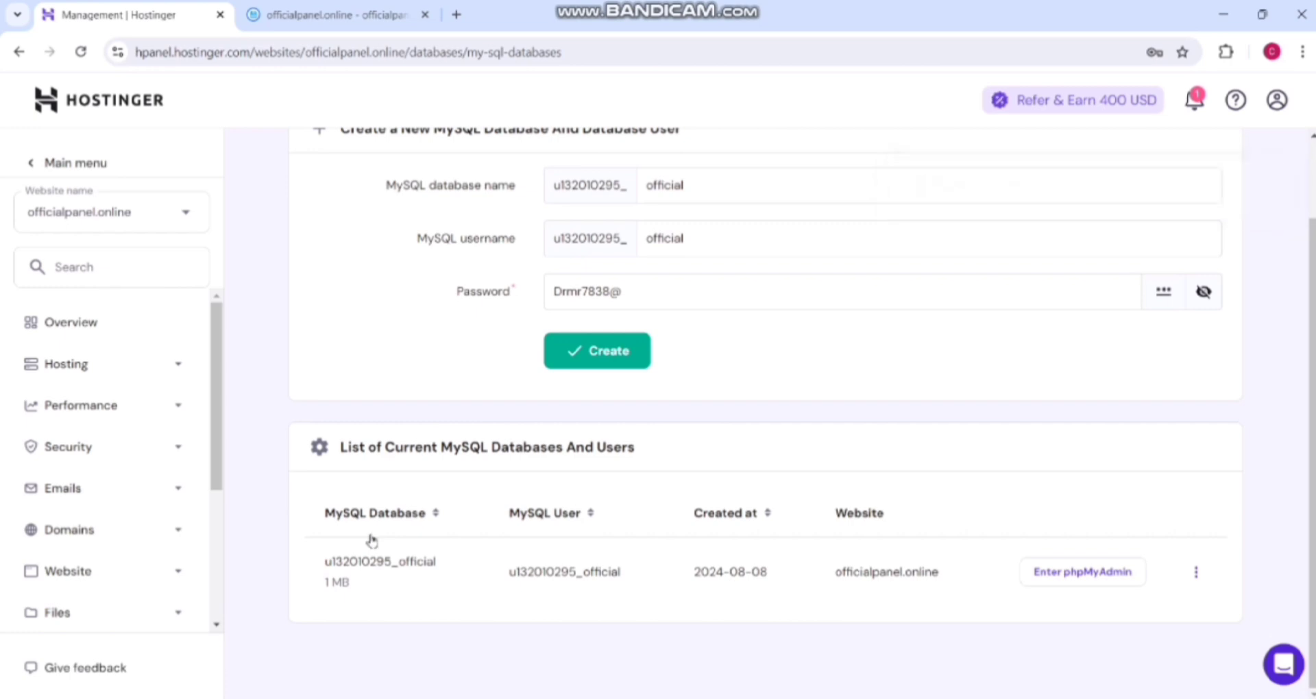
Step: Extract the rentalpanelscriptnewmodel zip into the public_html folder
double_click(395, 561)
key("ctrl+c")
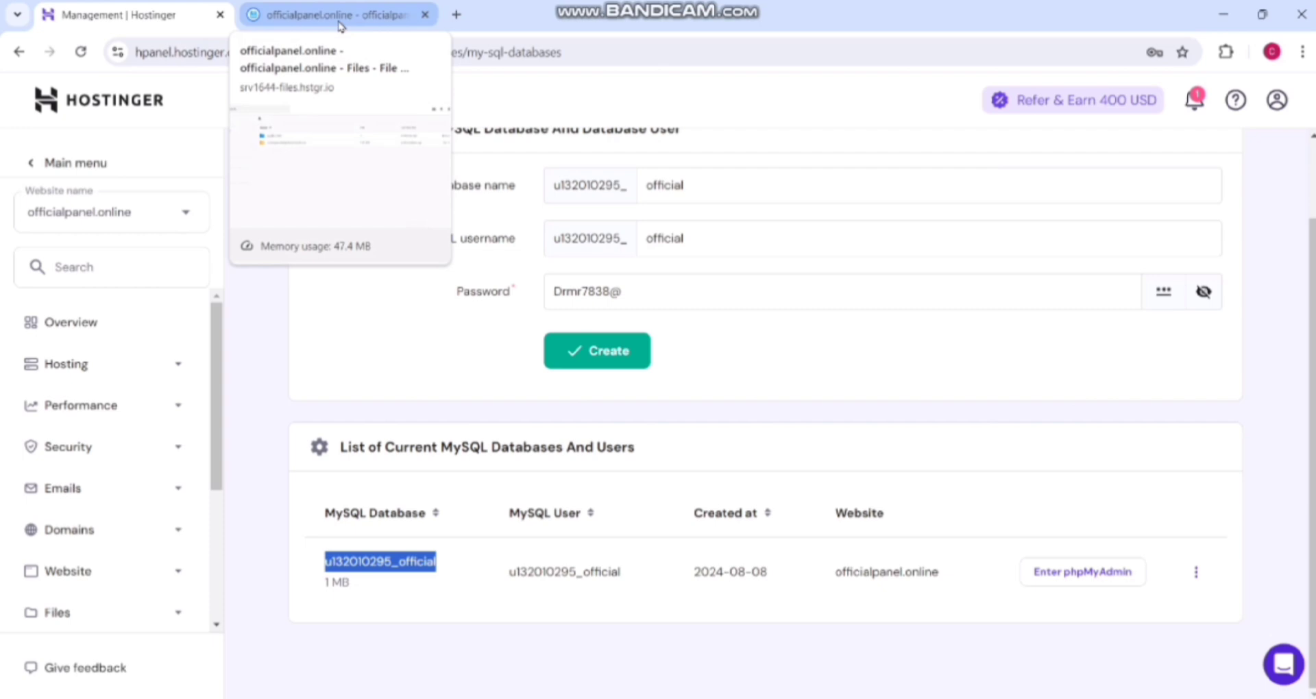
left_click(339, 19)
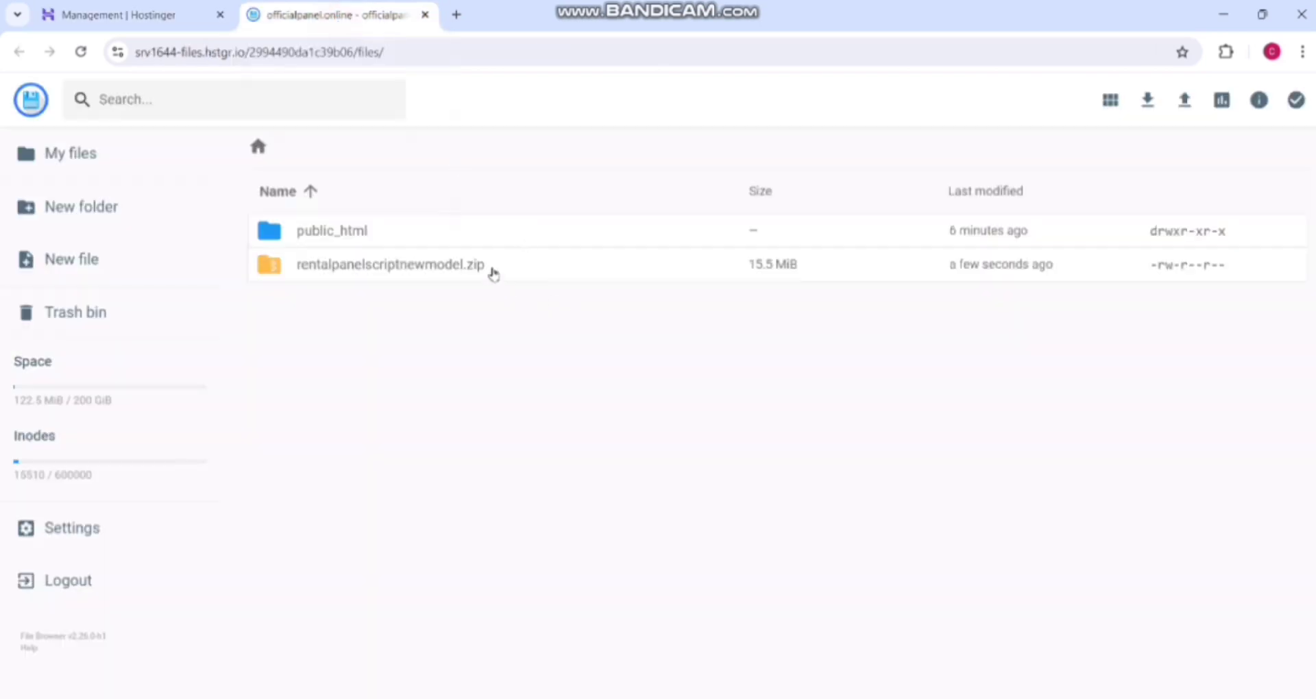
left_click(483, 266)
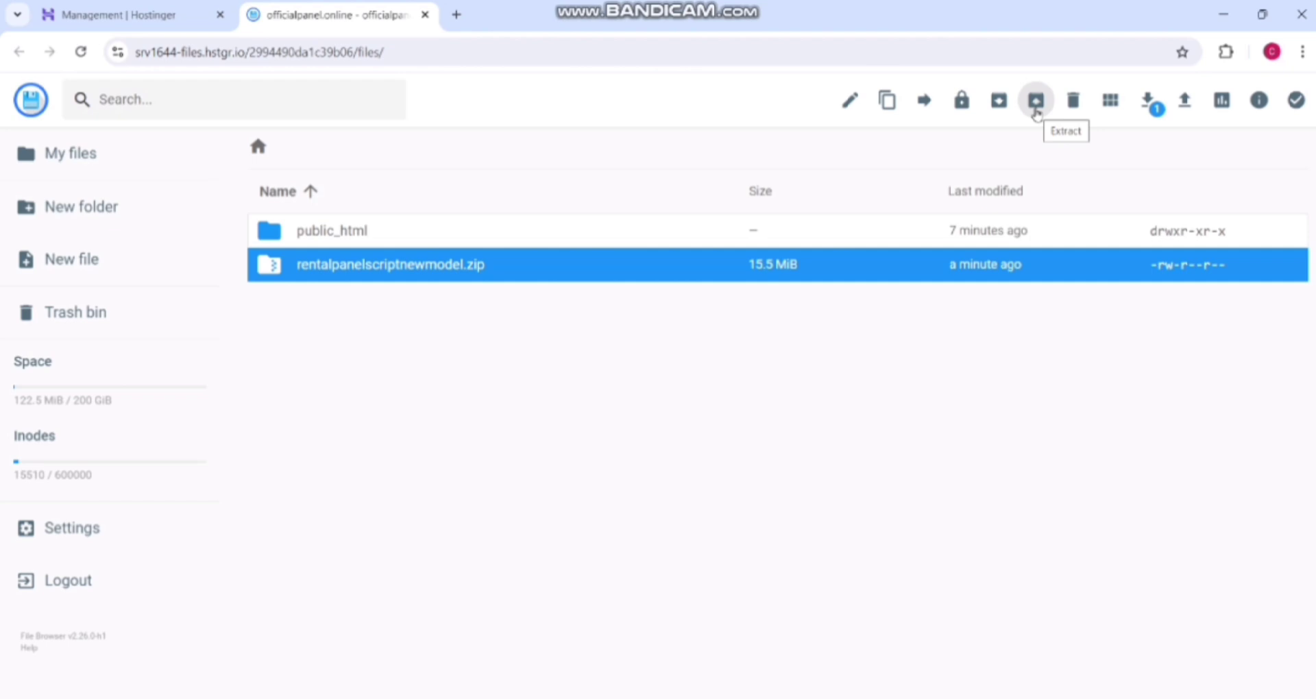
left_click(1036, 101)
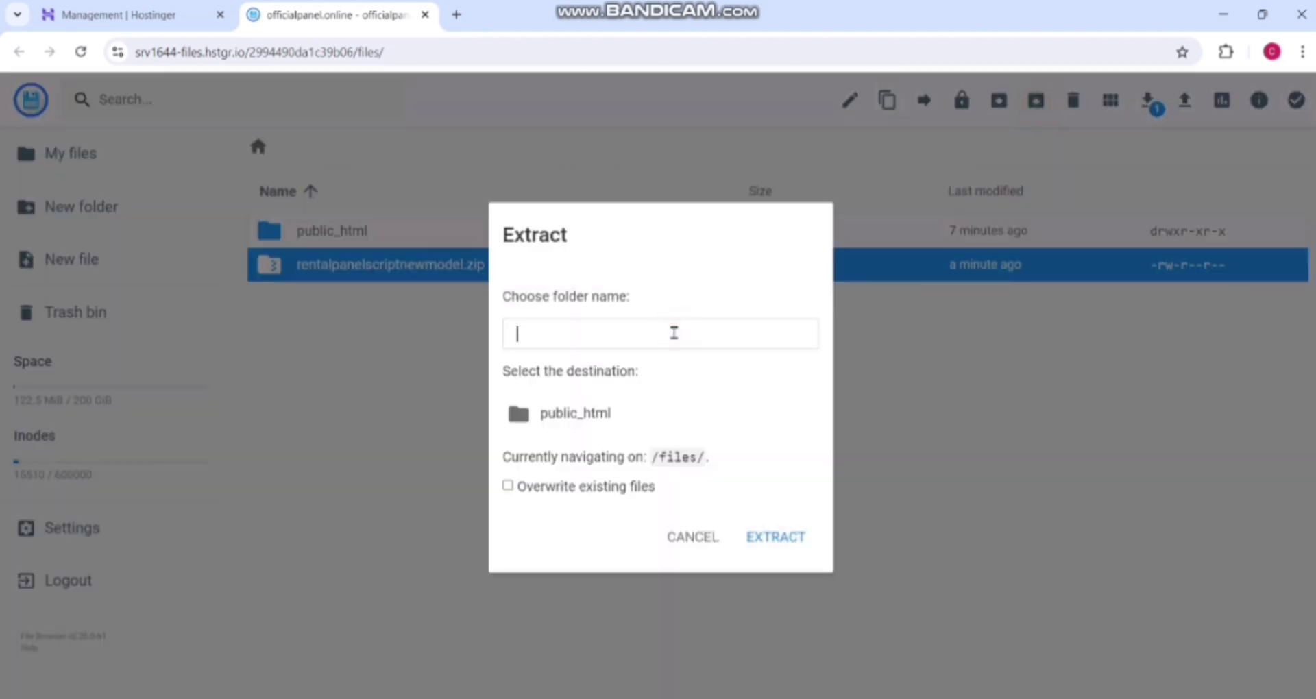
type("public_html")
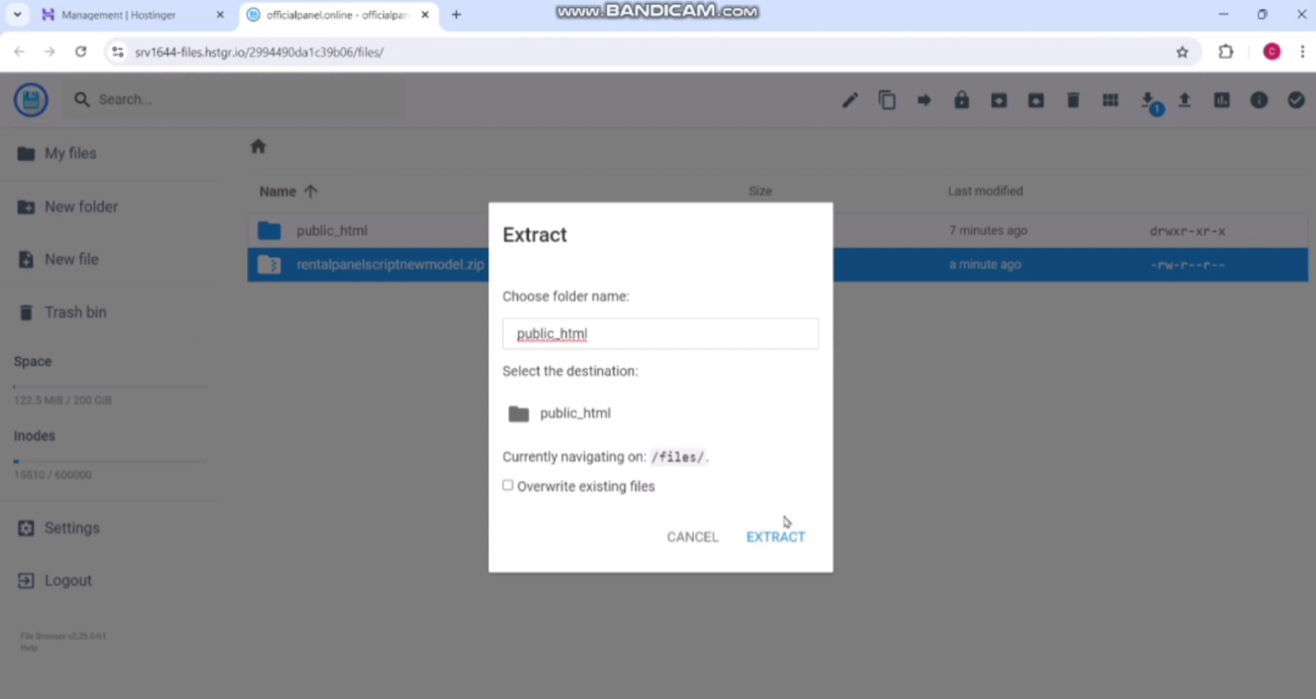
left_click(778, 533)
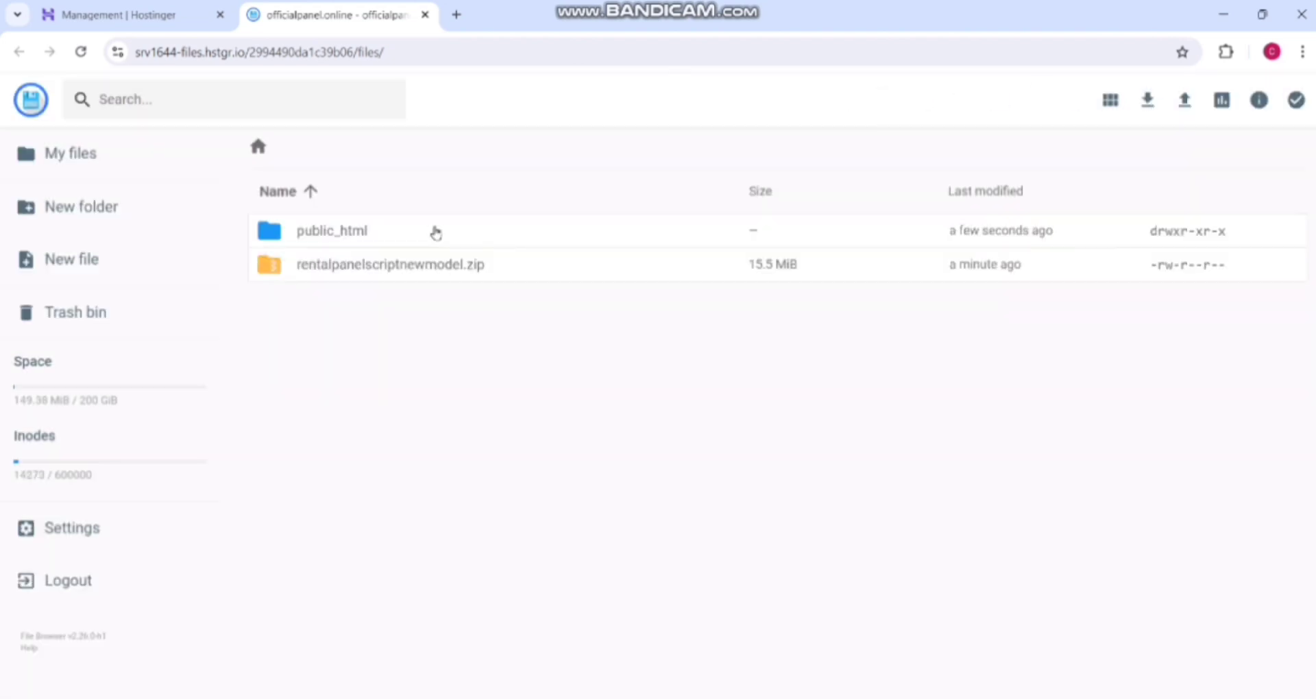
Step: Open public_html to check the extracted admin, app and assets folders
double_click(436, 233)
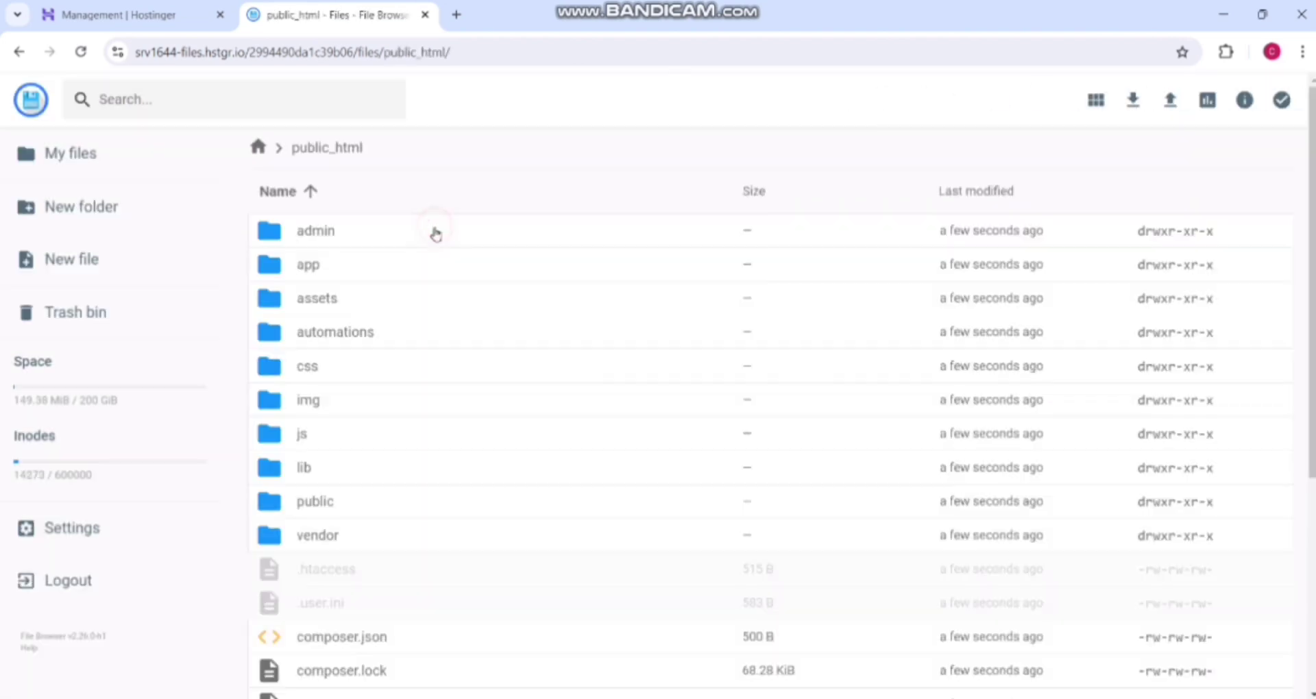
scroll(532, 442, "down", 5)
scroll(532, 442, "up", 5)
left_click(147, 13)
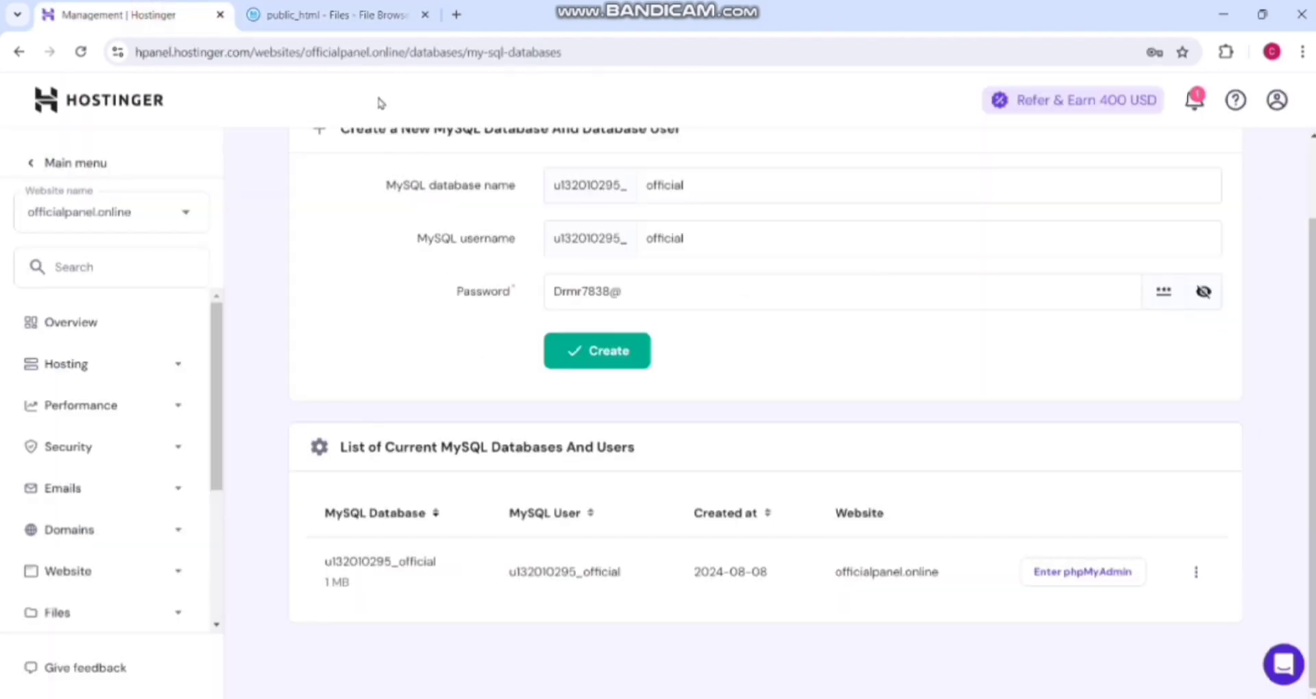
left_click(339, 10)
double_click(329, 278)
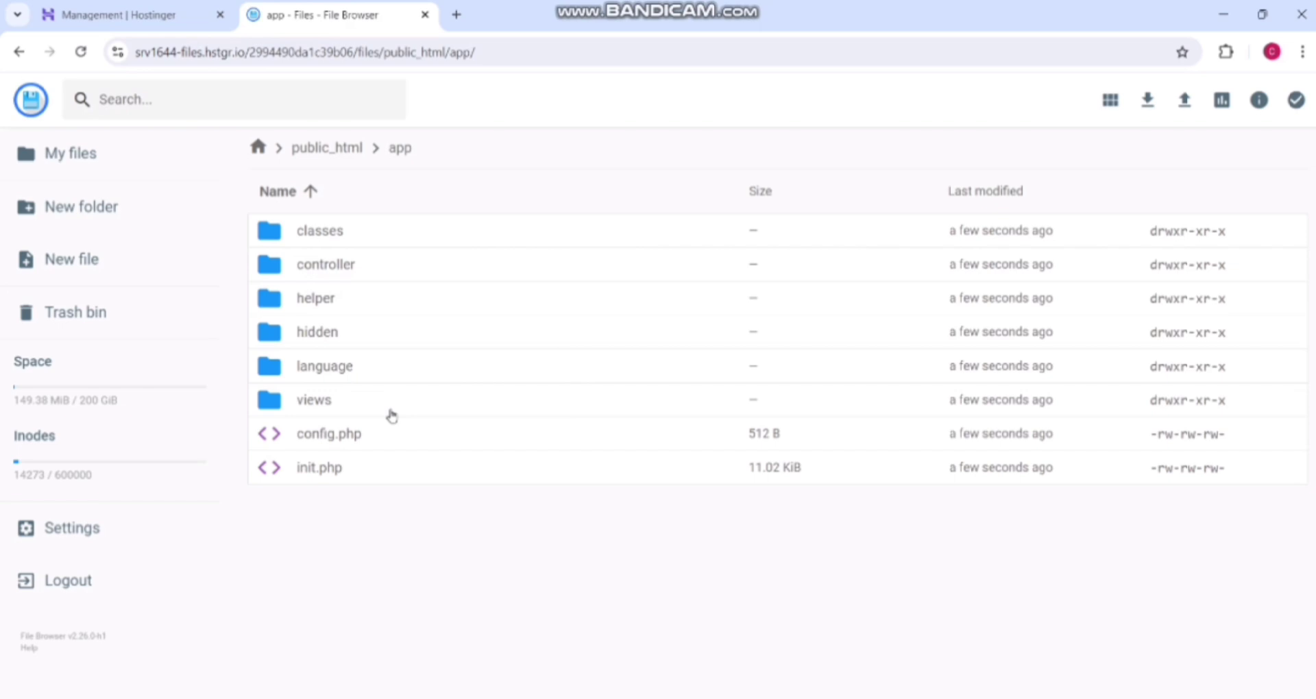
double_click(384, 440)
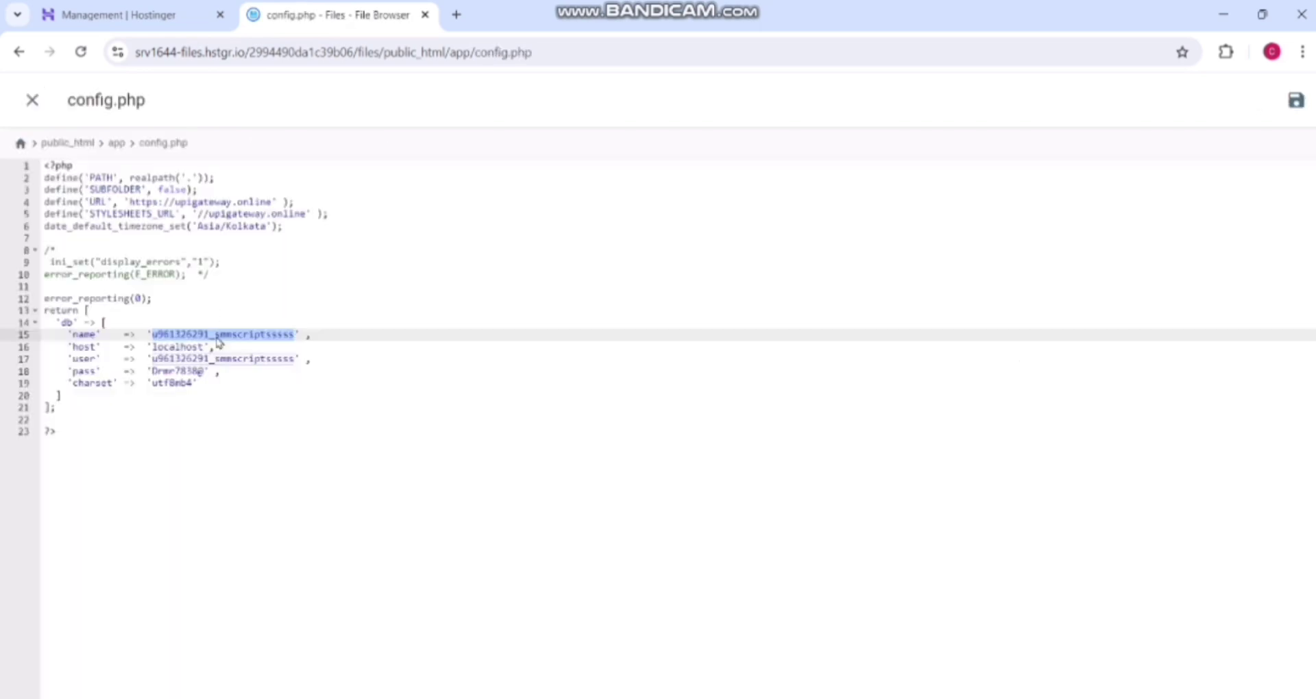
key("ctrl+v")
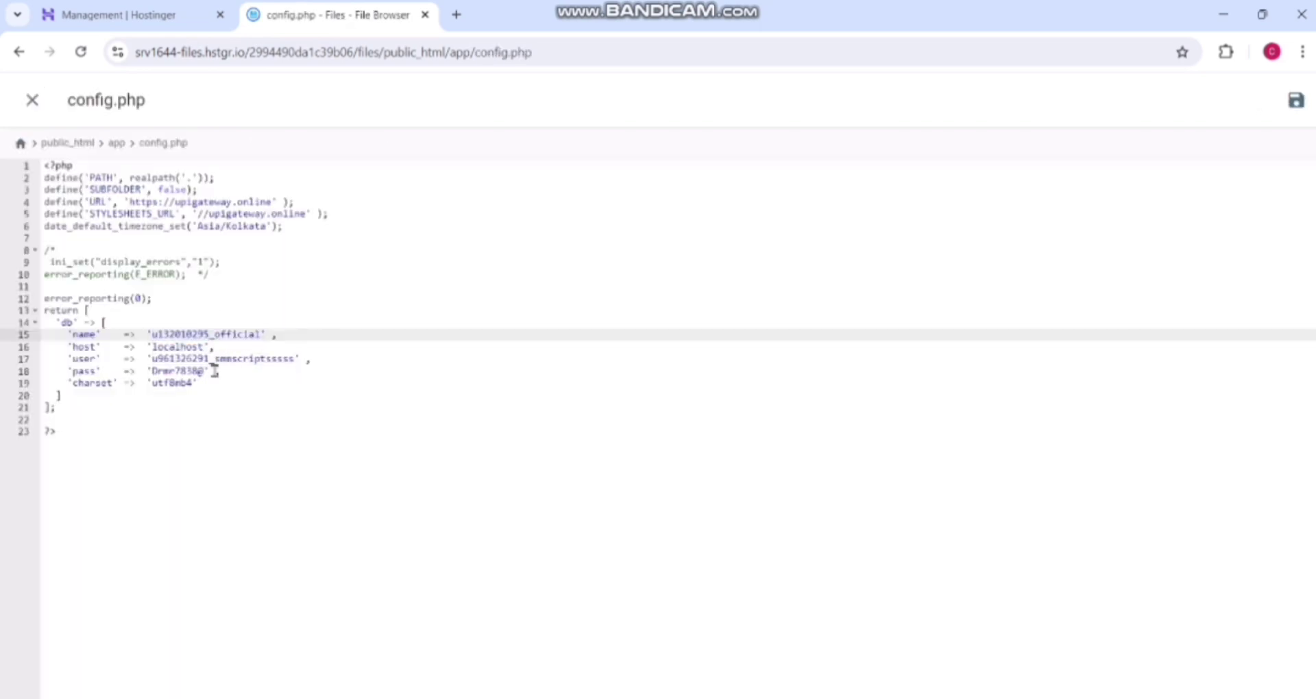
double_click(259, 359)
key("ctrl+v")
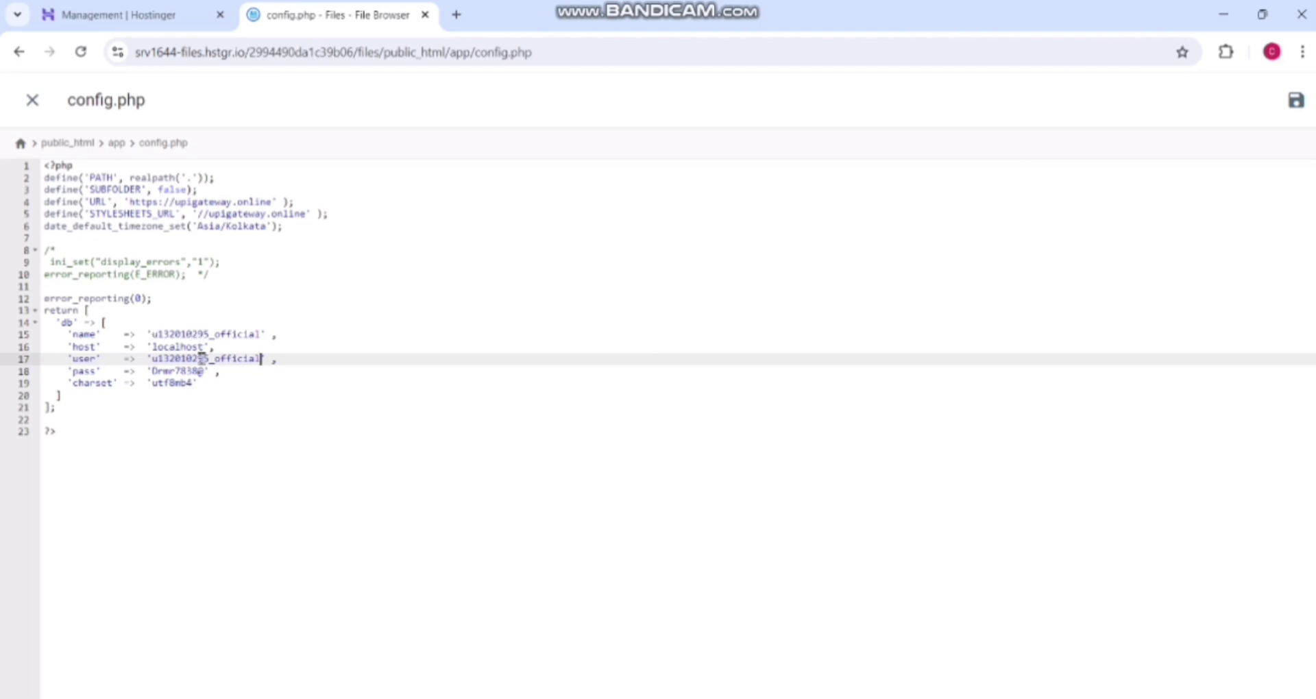
Step: Point config.php's URL and STYLESHEETS_URL lines to the officialpanel.online domain
left_click_drag(149, 372, 200, 372)
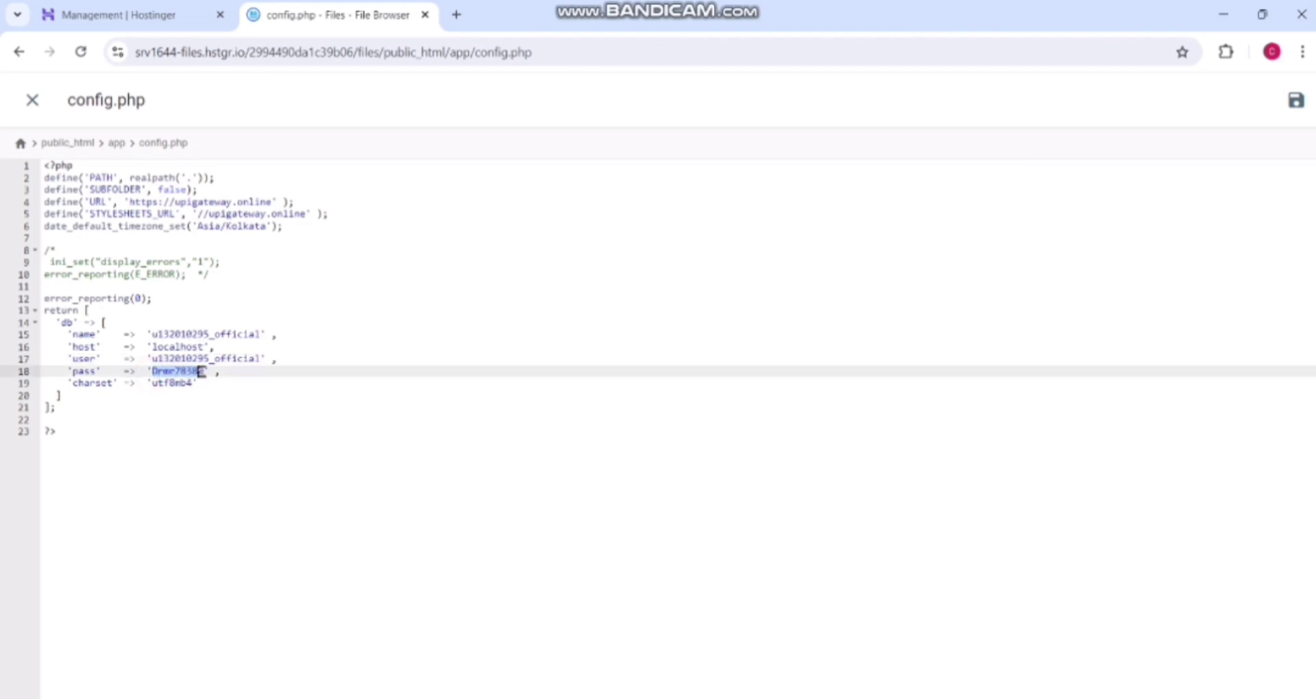
left_click(134, 21)
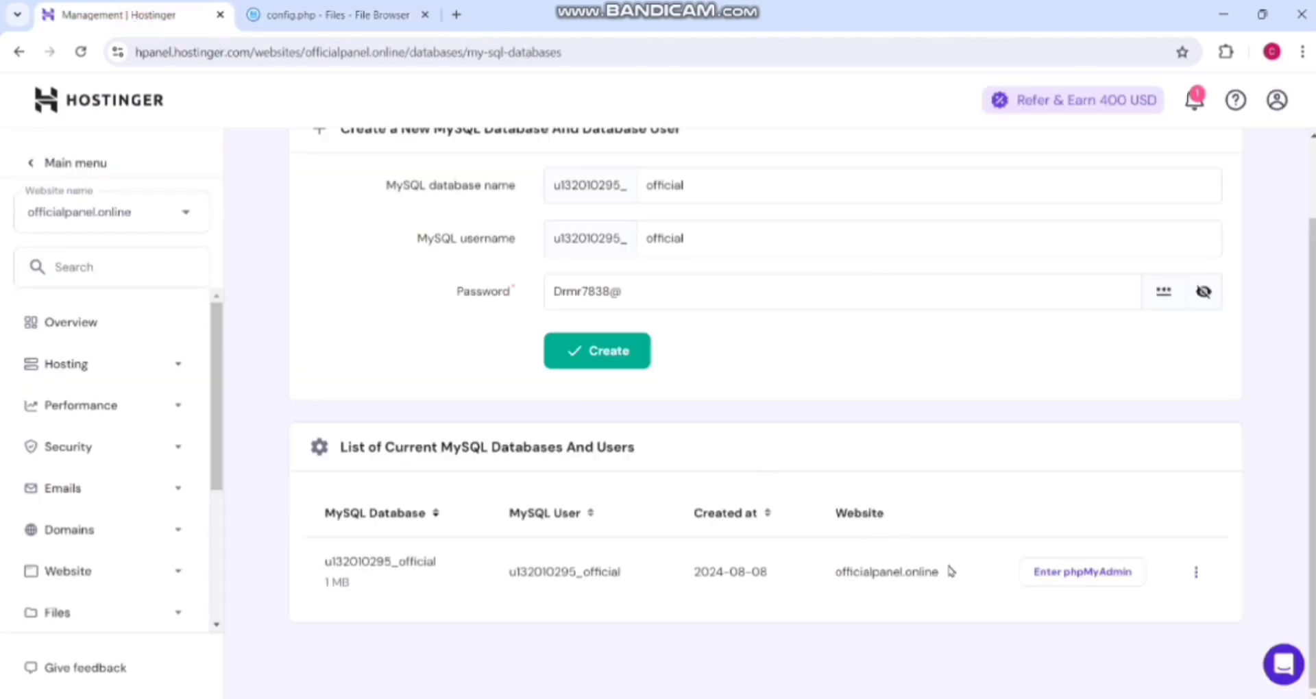
left_click_drag(945, 573, 830, 577)
key("ctrl+c")
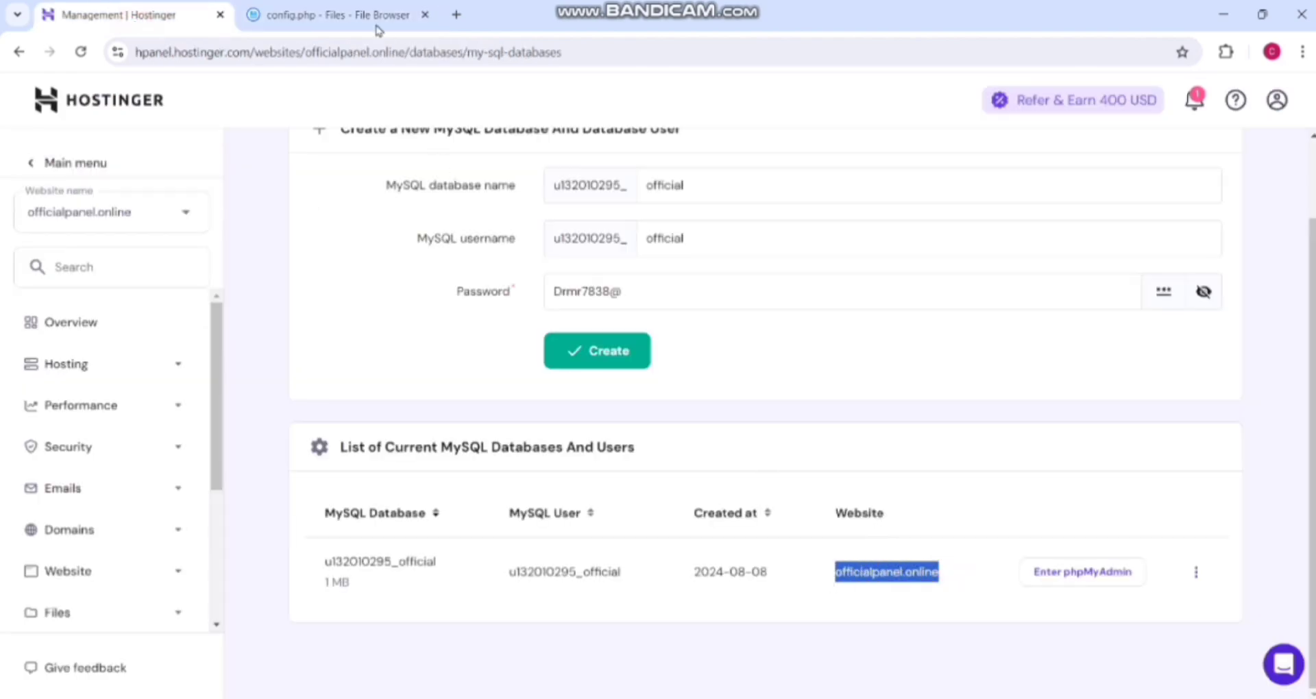
left_click(379, 27)
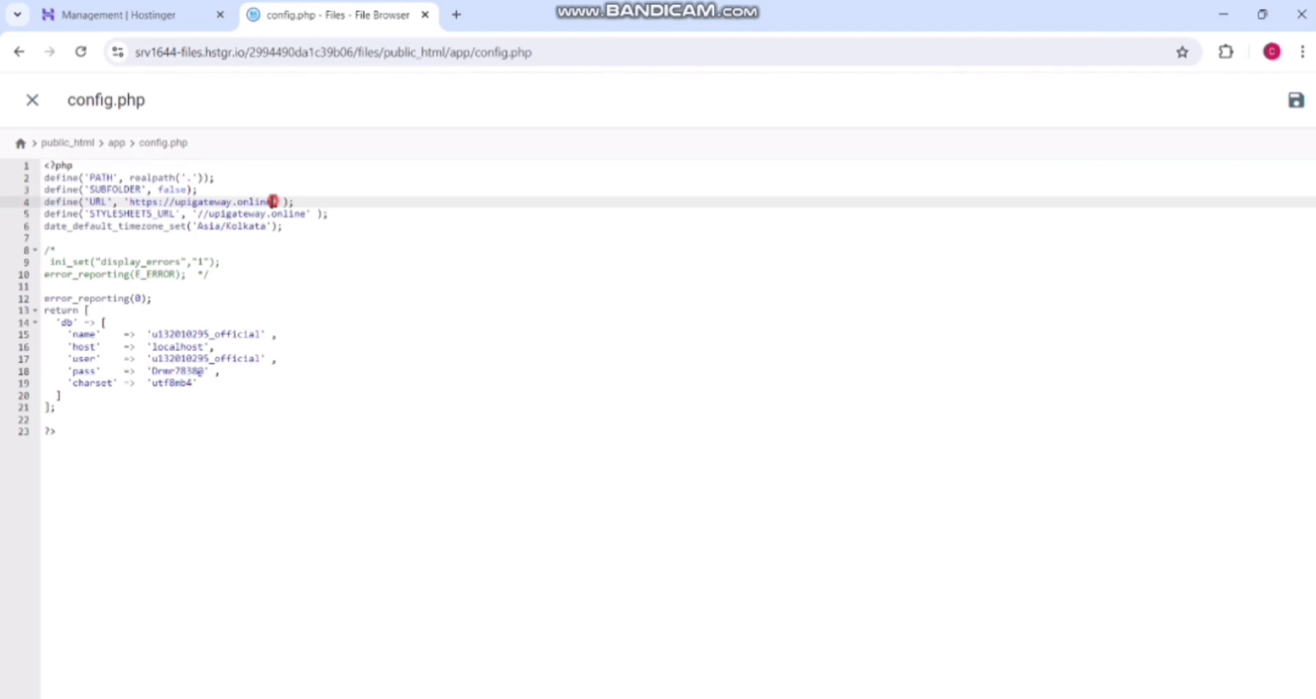
left_click_drag(274, 202, 172, 201)
key("ctrl+v")
left_click_drag(305, 214, 206, 216)
key("ctrl+v")
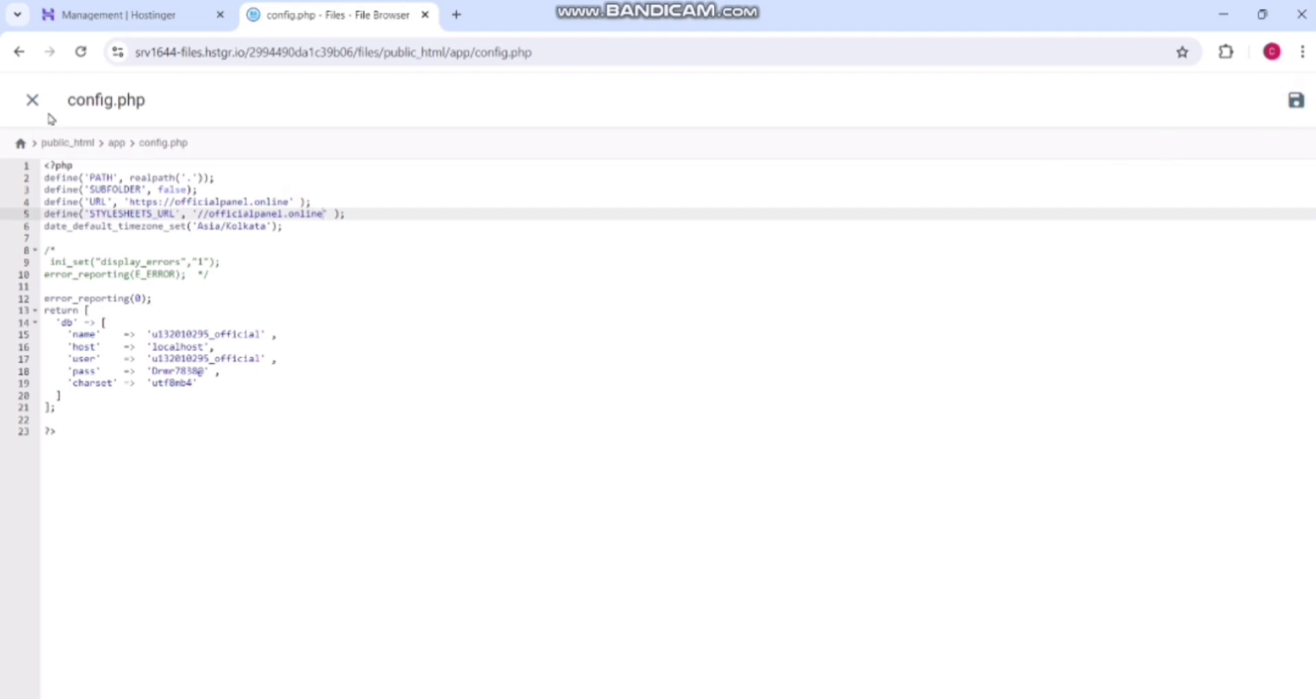
Step: Open Database.sql in public_html and select its entire SQL dump for copying
left_click(34, 109)
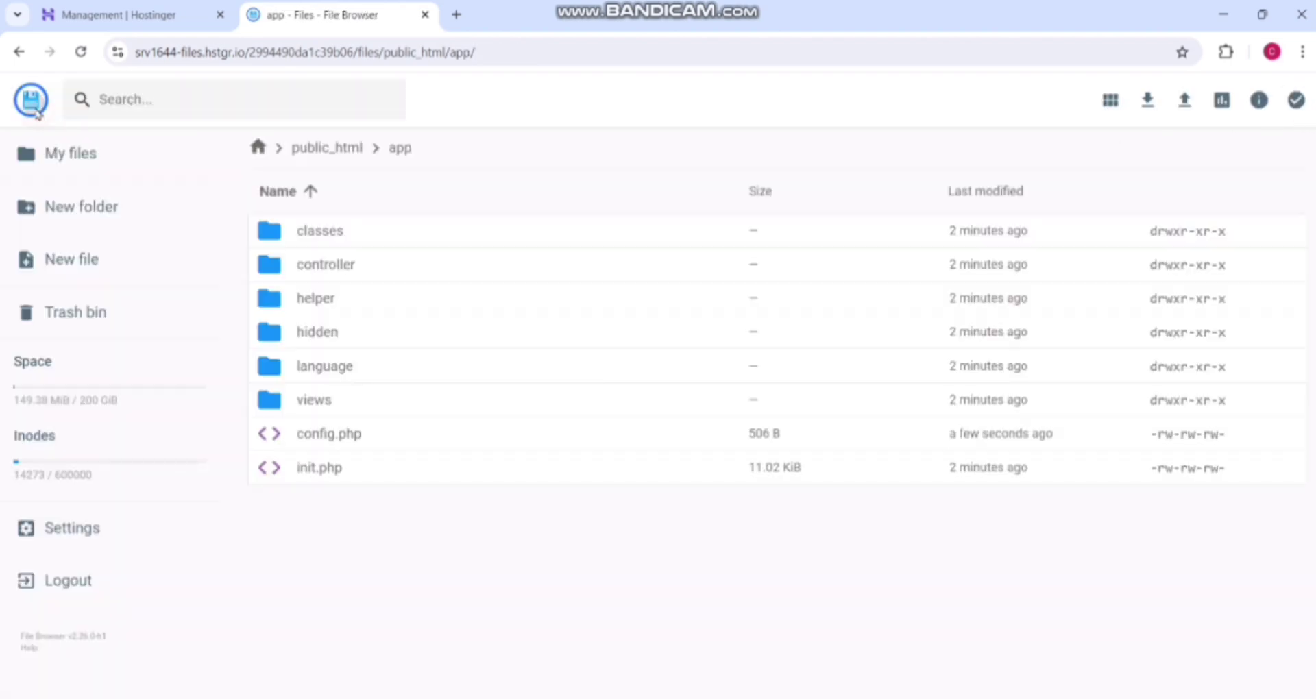
left_click(323, 160)
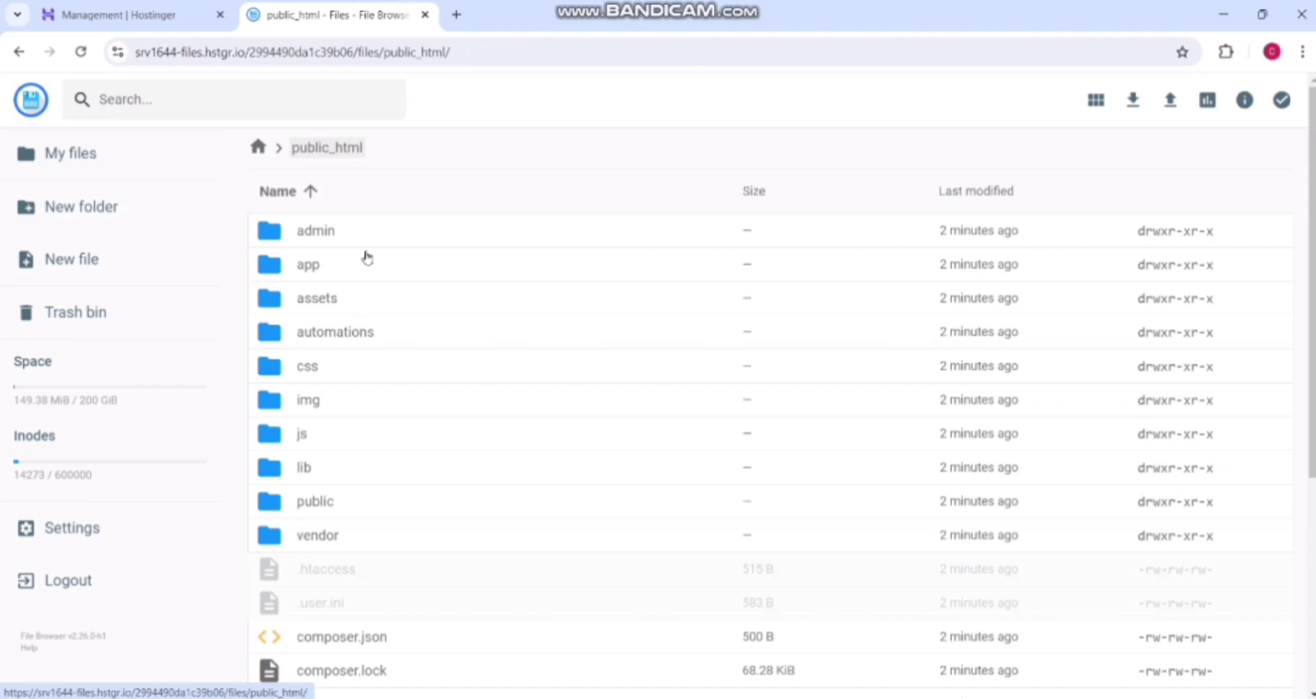
scroll(364, 256, "down", 5)
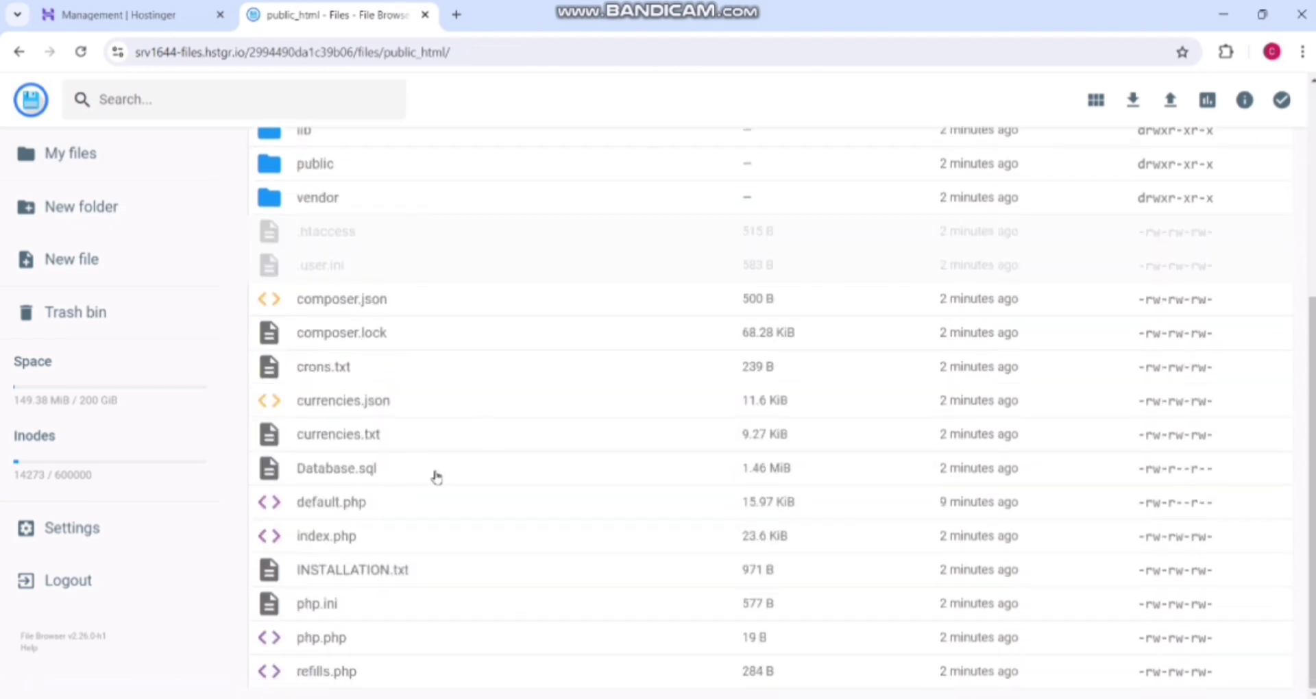
left_click(436, 477)
double_click(436, 477)
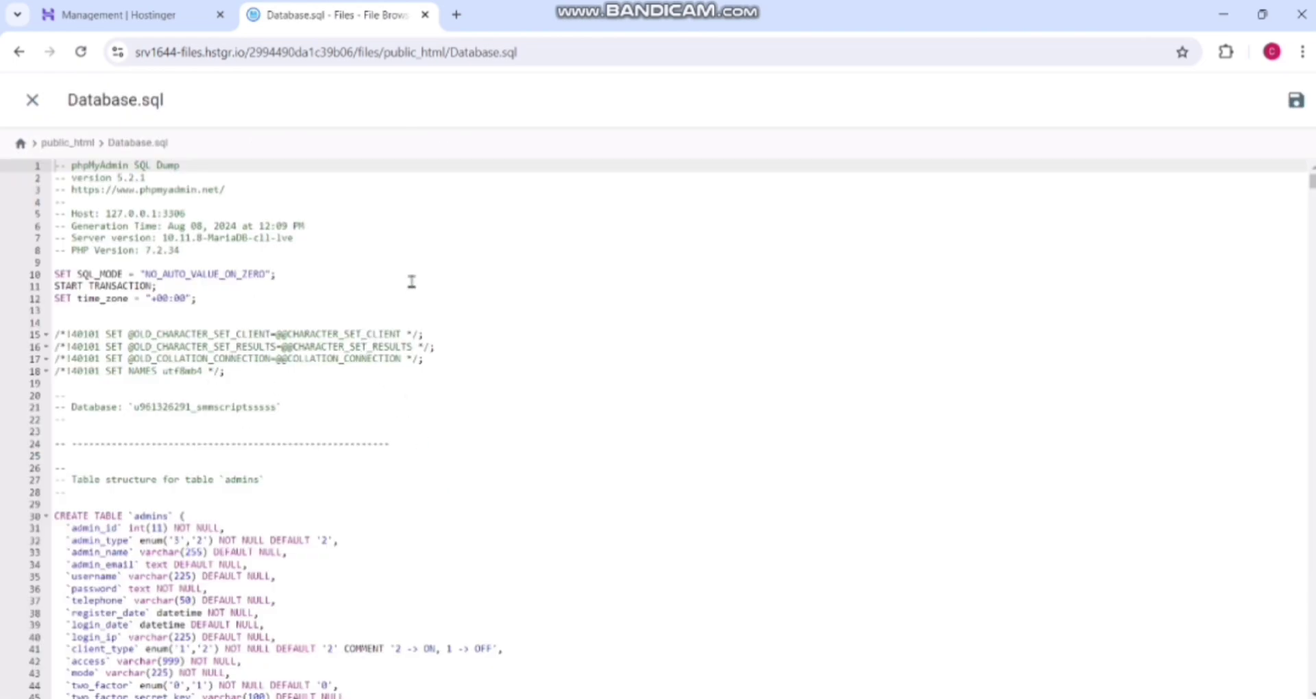
left_click(411, 282)
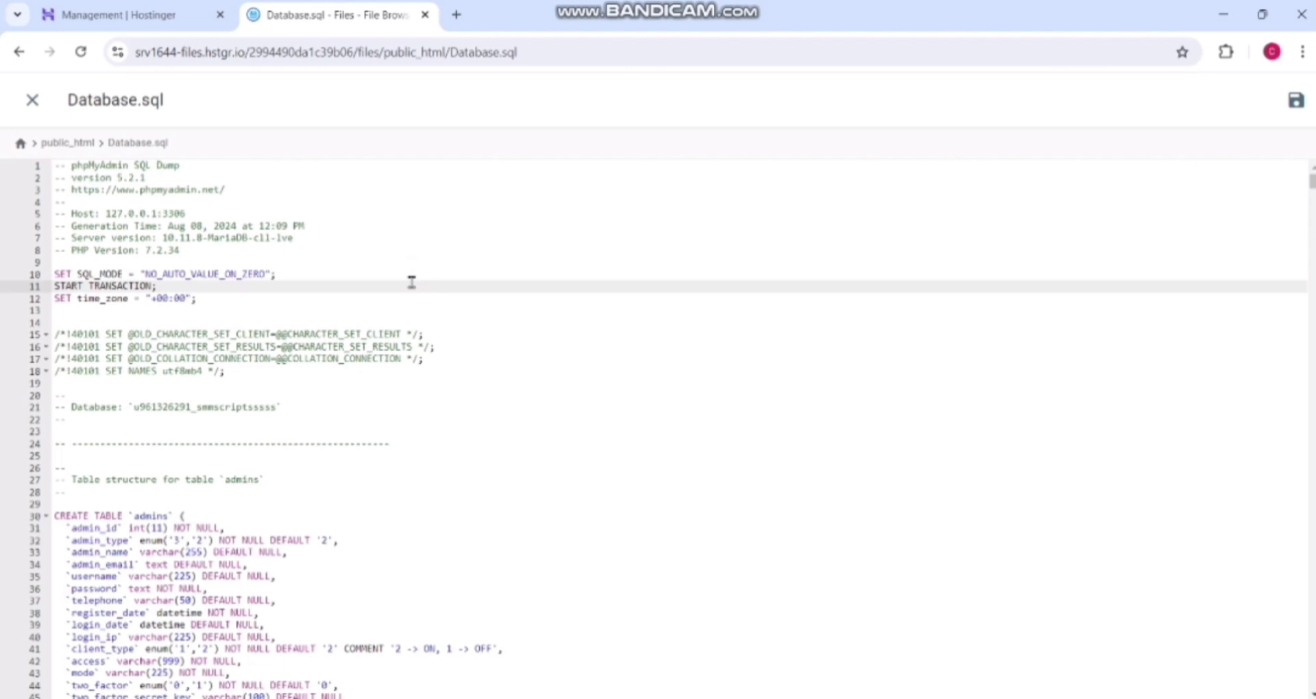
key("ctrl+a")
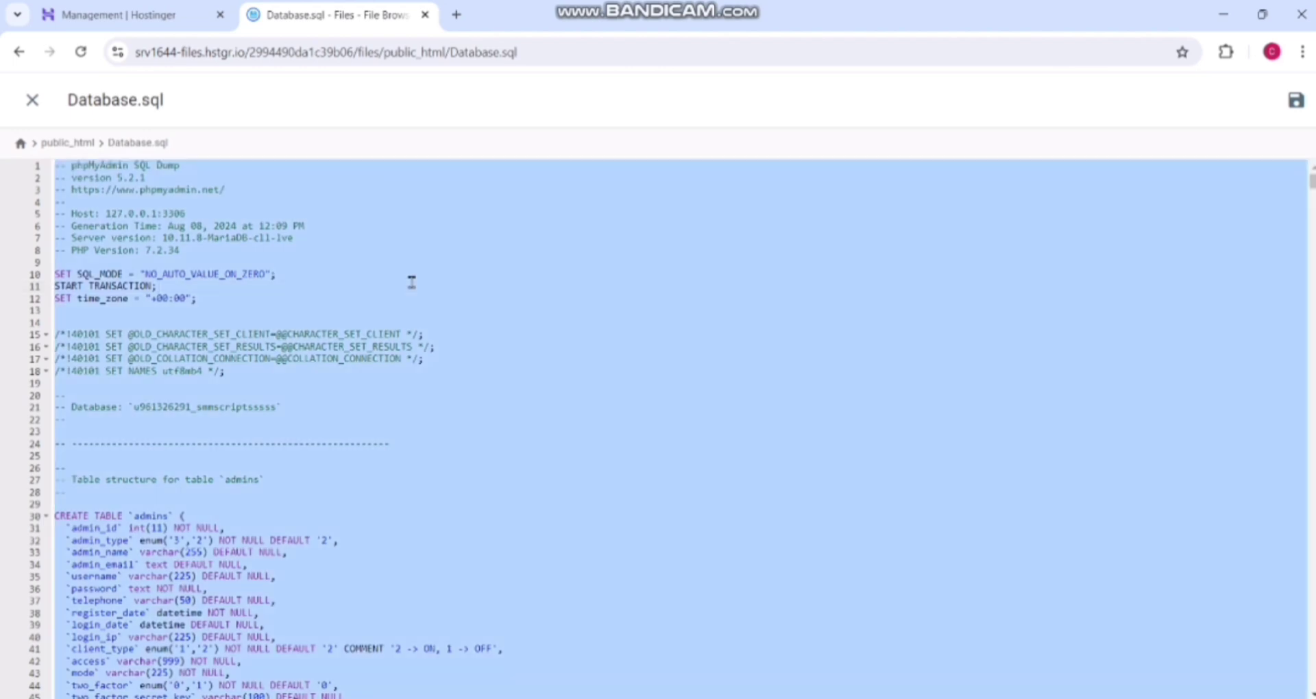
left_click(170, 16)
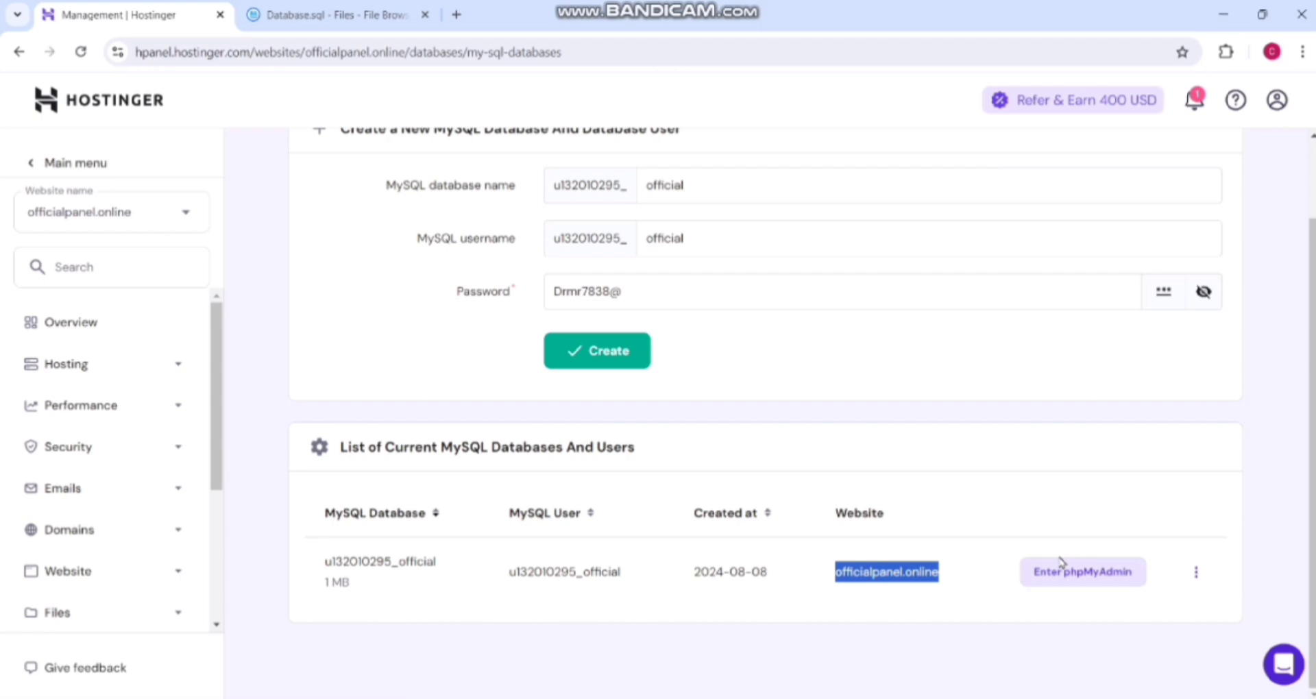
Step: Run the Database.sql dump on u132010295_official in phpMyAdmin's SQL editor and check its tables
left_click(1074, 573)
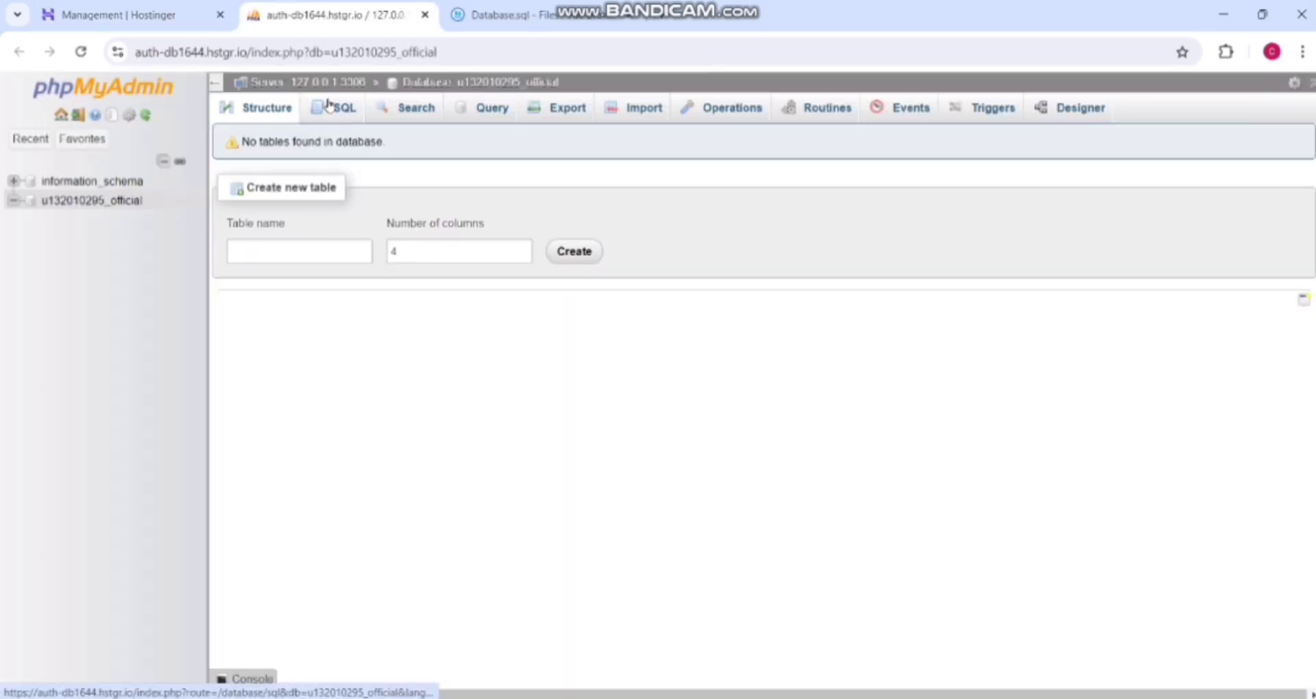
left_click(329, 104)
left_click(395, 241)
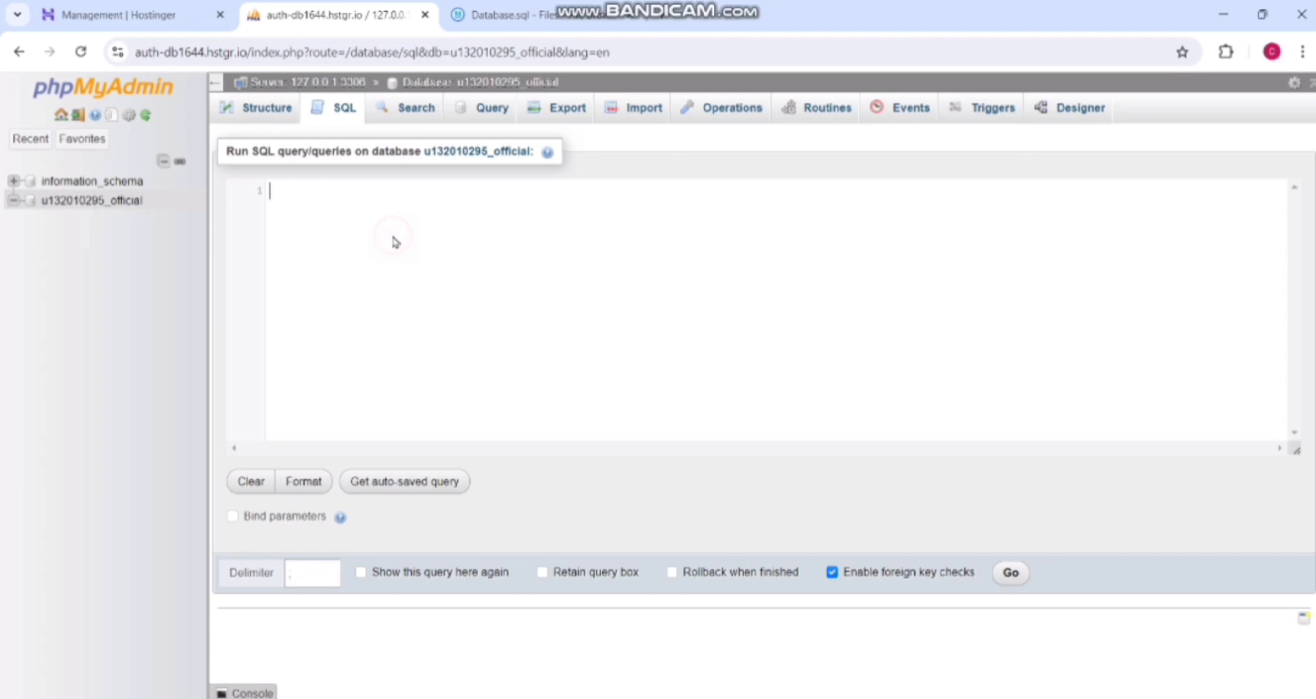
key("ctrl+v")
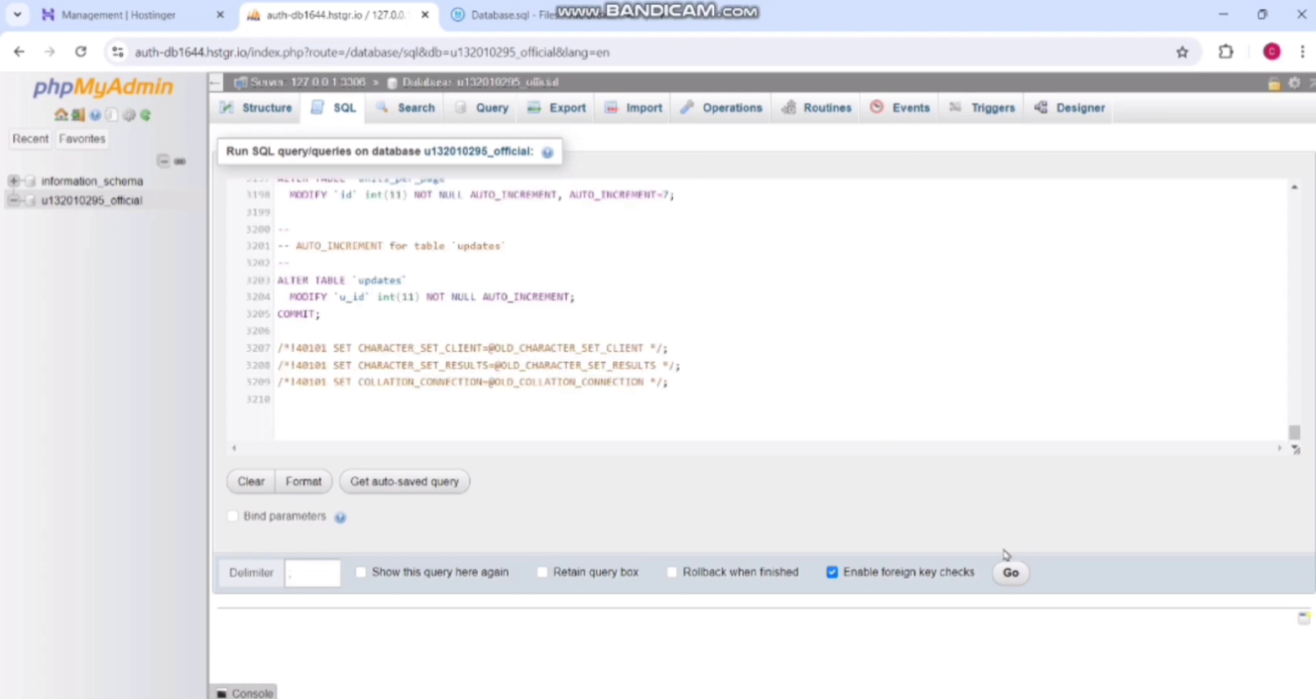
left_click(1011, 572)
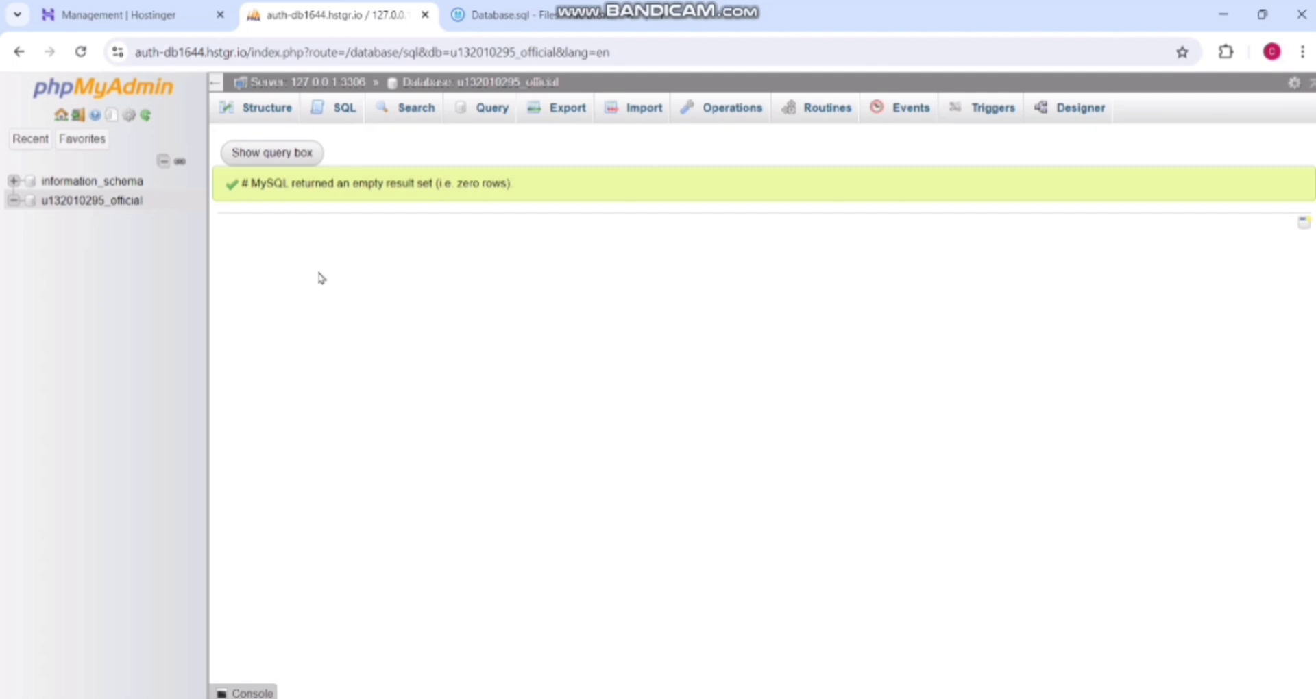
left_click(103, 206)
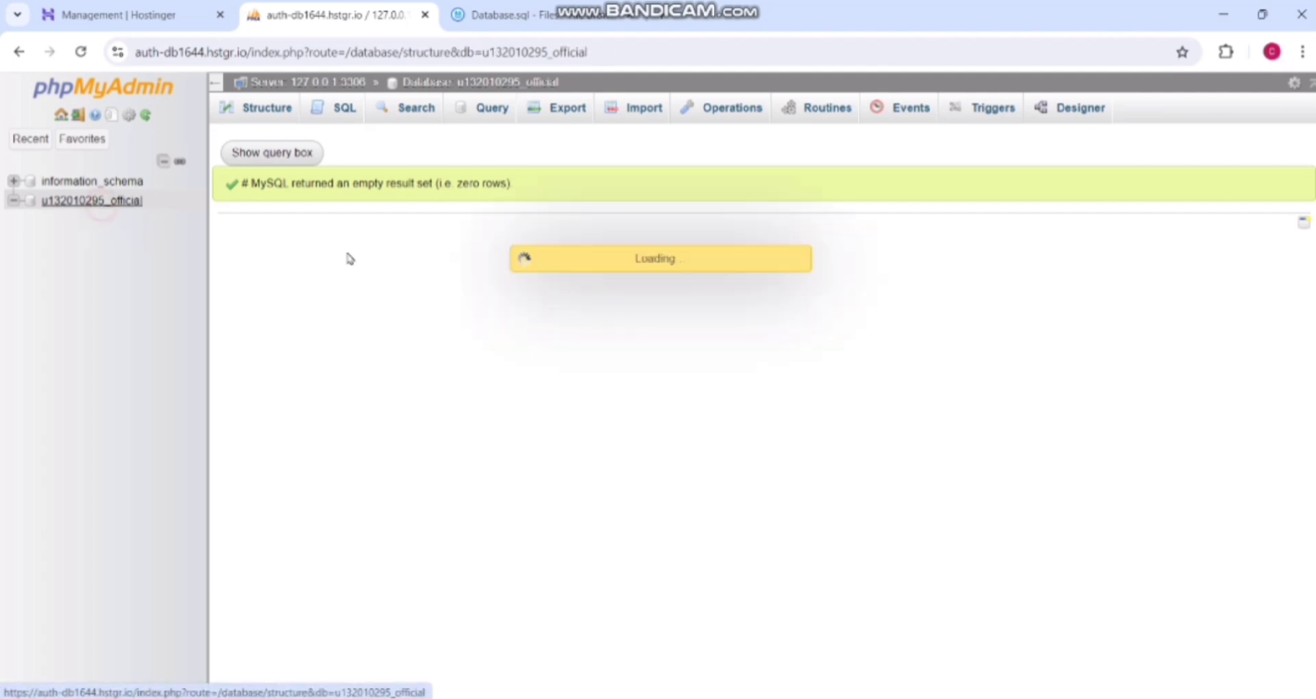
left_click(144, 25)
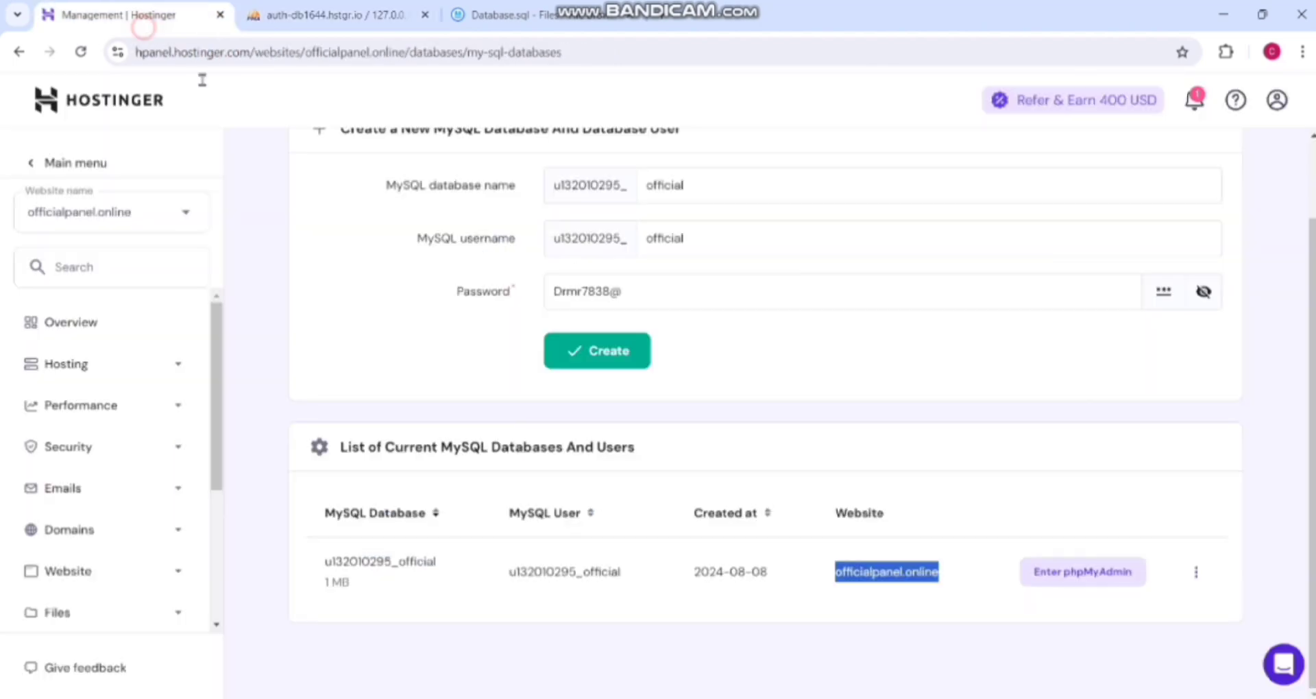
Step: Open officialpanel.online and scroll through the SMMScripts.shop homepage to confirm it's live
left_click(865, 569)
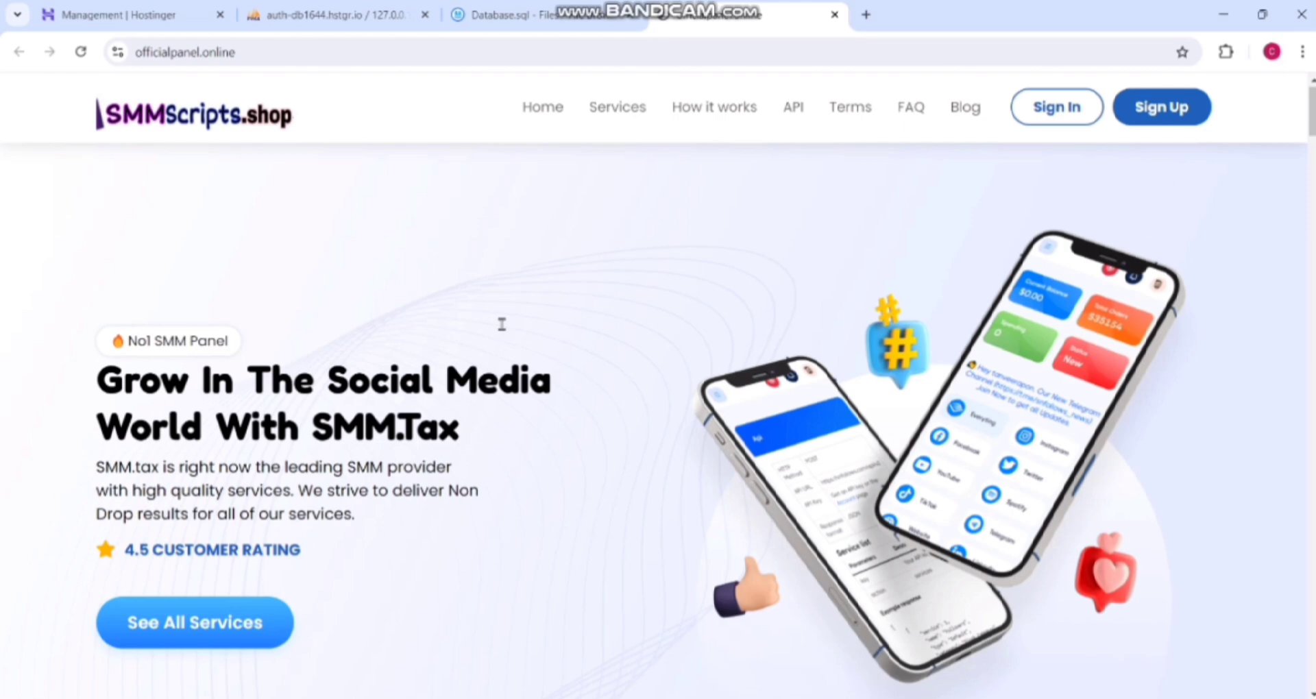
scroll(781, 435, "down", 5)
scroll(799, 389, "down", 5)
scroll(799, 389, "down", 5)
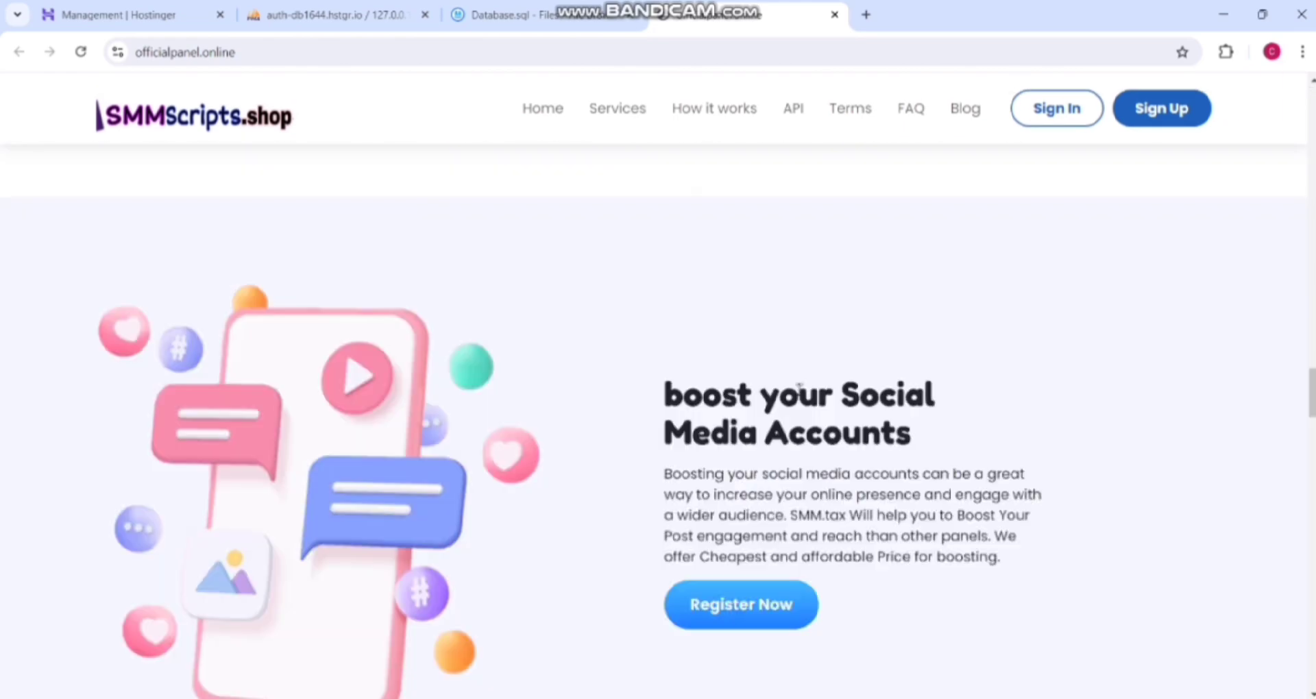
scroll(799, 387, "up", 5)
scroll(800, 391, "up", 5)
scroll(800, 391, "up", 2)
scroll(800, 395, "up", 5)
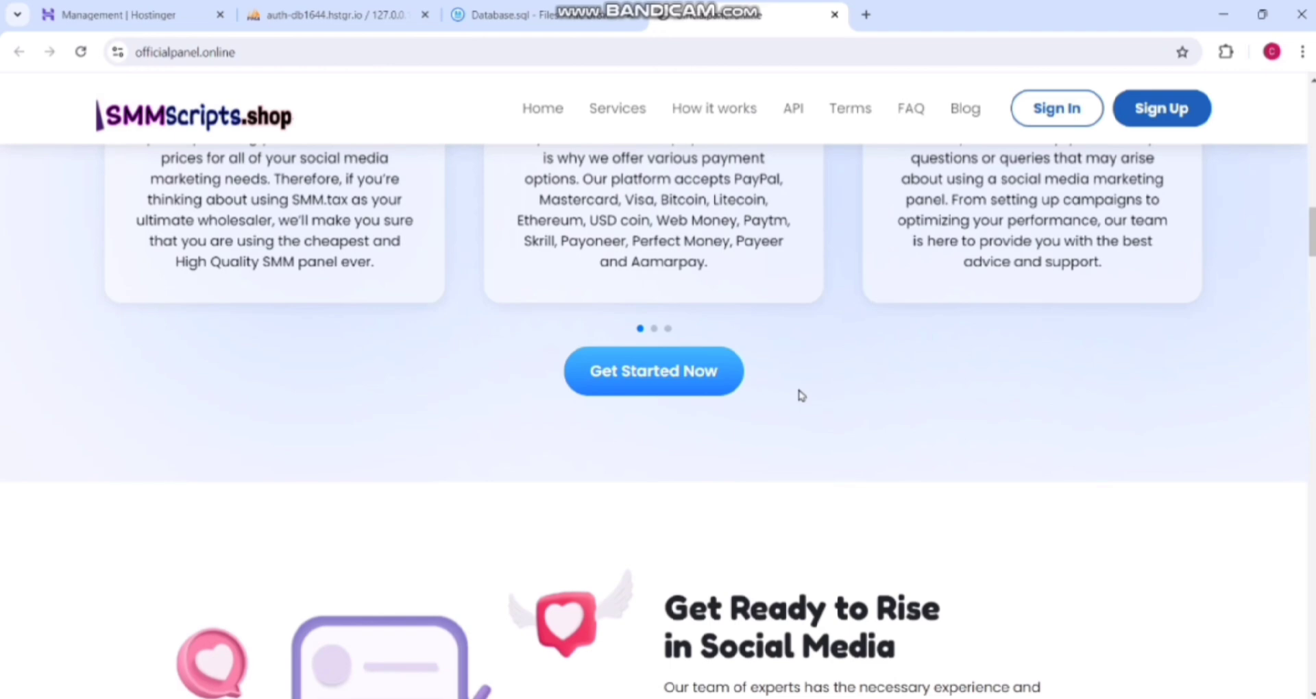
scroll(800, 396, "up", 10)
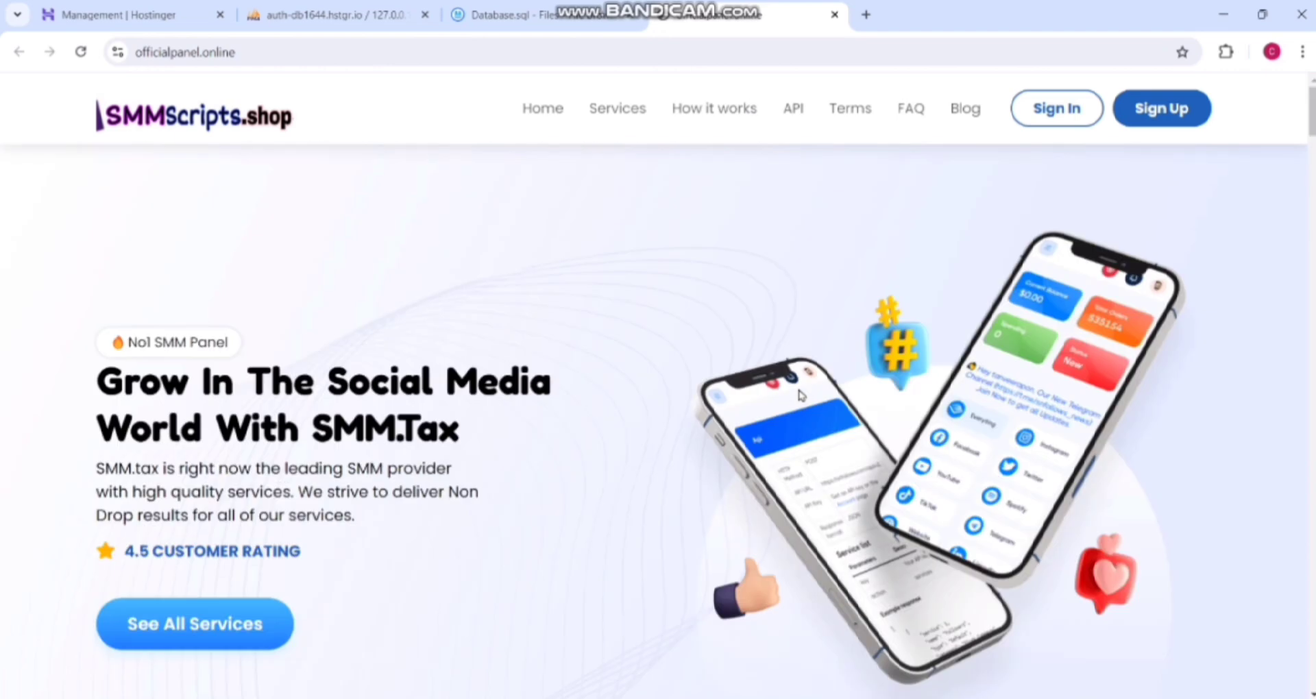